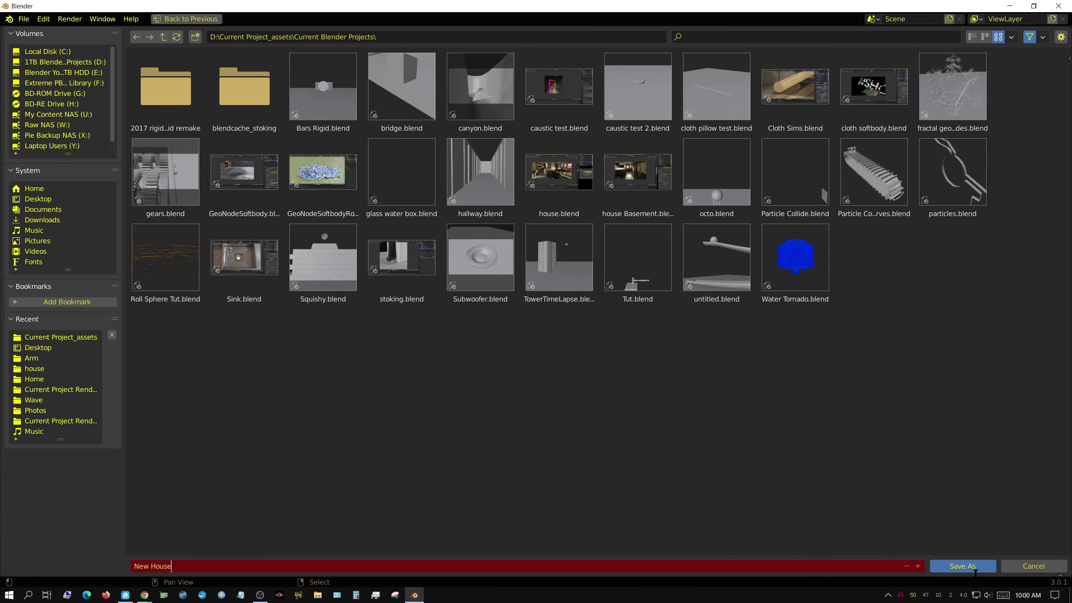
Save the file as New House.blend and size the cube to 33 × 20 × 1 m
click(975, 572)
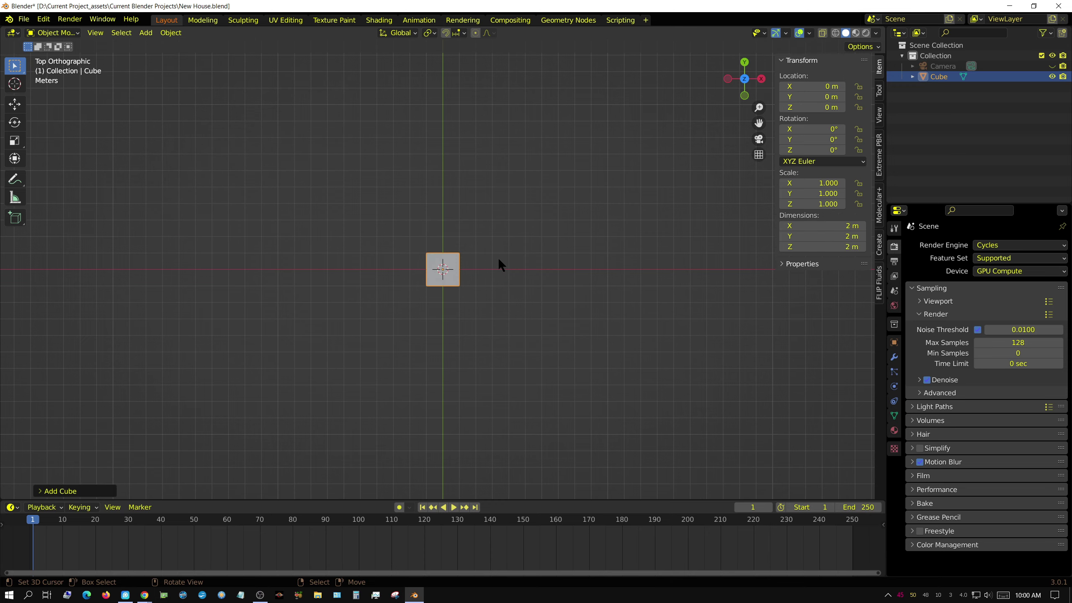
key(Tab)
text(20)
key(Return)
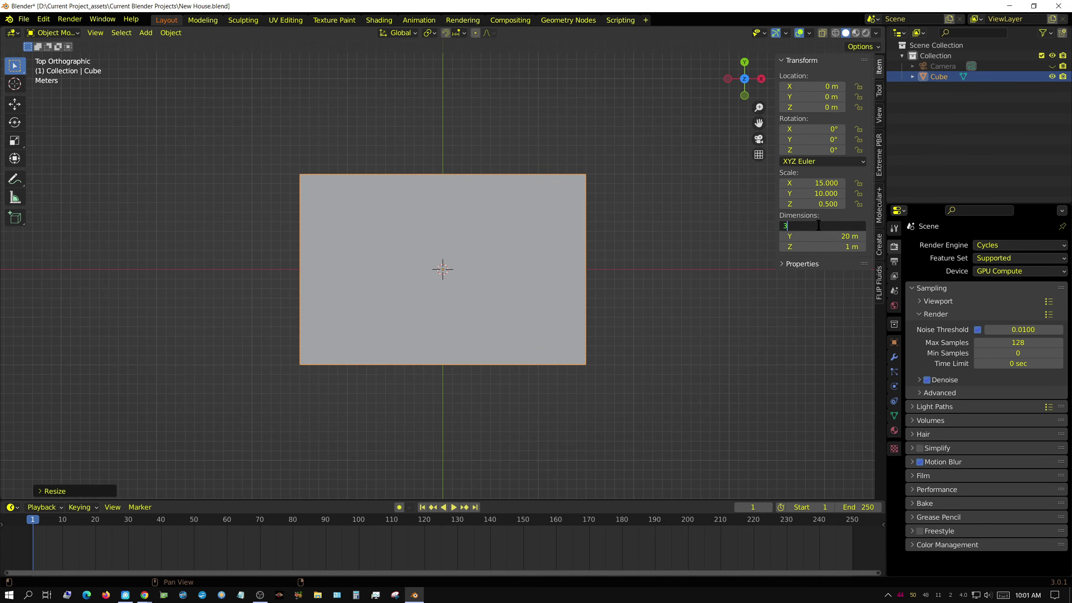
text(3)
key(Return)
Apply the slab's scale and divide it with loop cuts in Edit Mode
key(ctrl+a)
key(Tab)
click(14, 291)
mouse_move(326, 435)
mouse_down()
mouse_move(122, 441)
mouse_move(668, 464)
mouse_up()
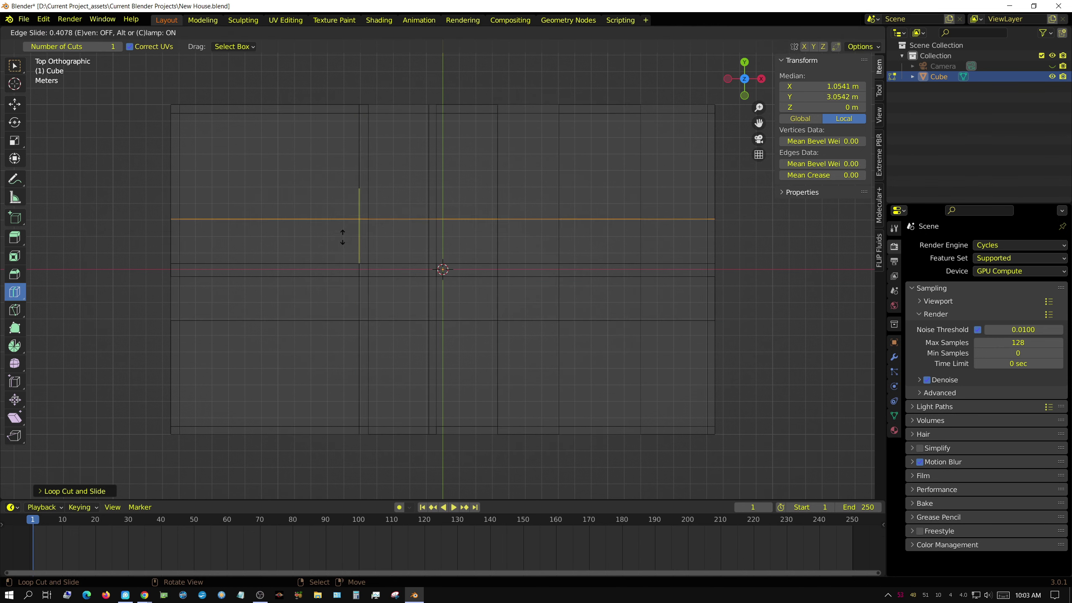
Extrude the wall strips upward, then lower them by 1 m along Z
click(342, 237)
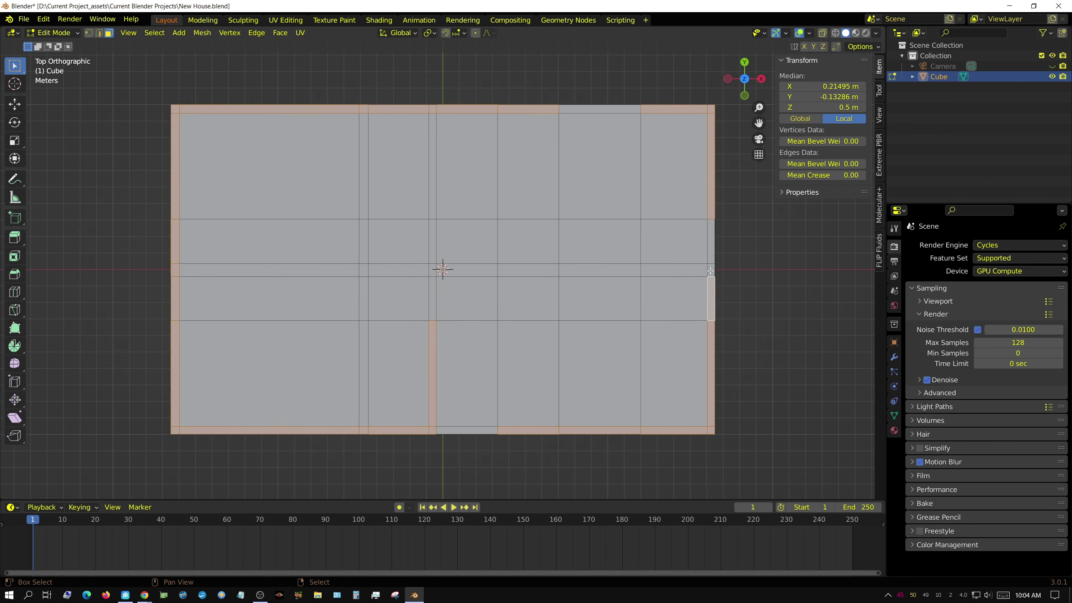
key(KP_1)
key(e)
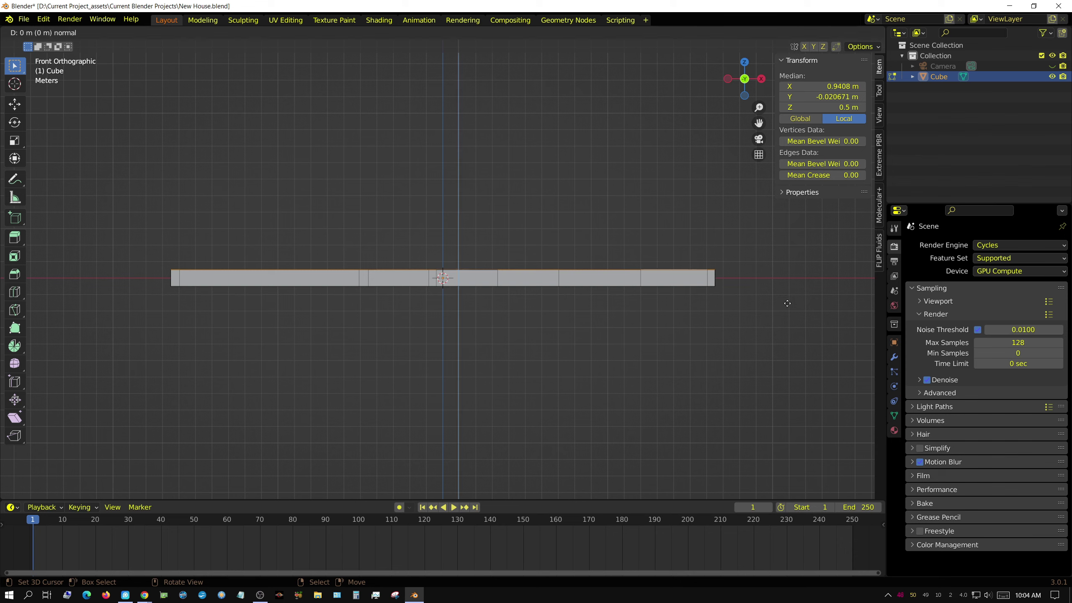
click(685, 408)
text(gz-1)
key(Return)
mouse_move(685, 408)
middle_down()
mouse_move(704, 405)
mouse_move(506, 296)
middle_up()
Bridge Edge Loops across the first wall gap, then deselect everything
key(KP_7)
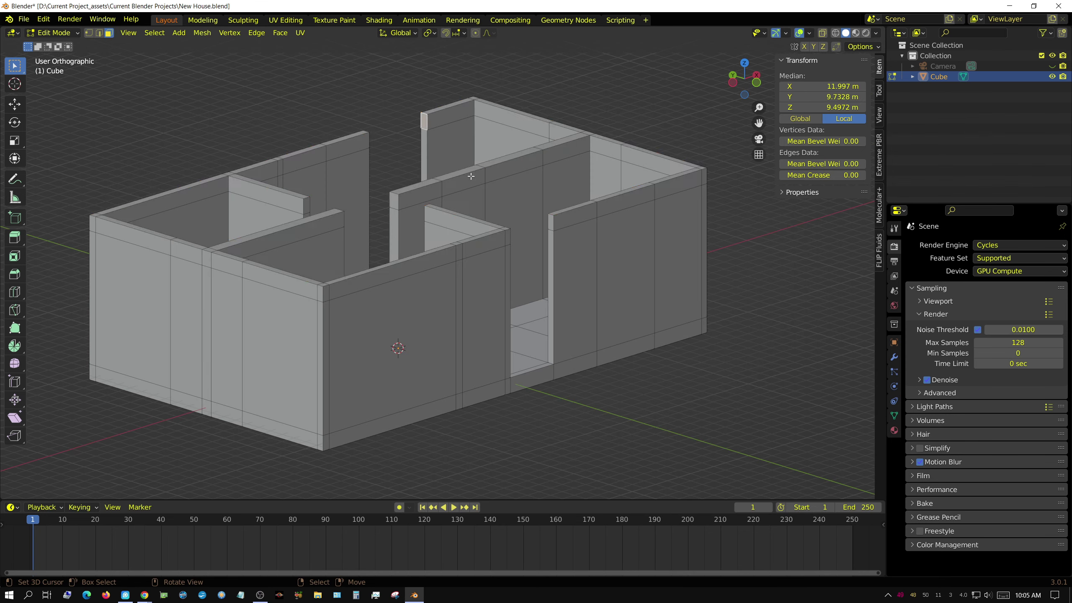
scroll(379, 254, up, 2)
key(F3)
text(bridge)
key(Return)
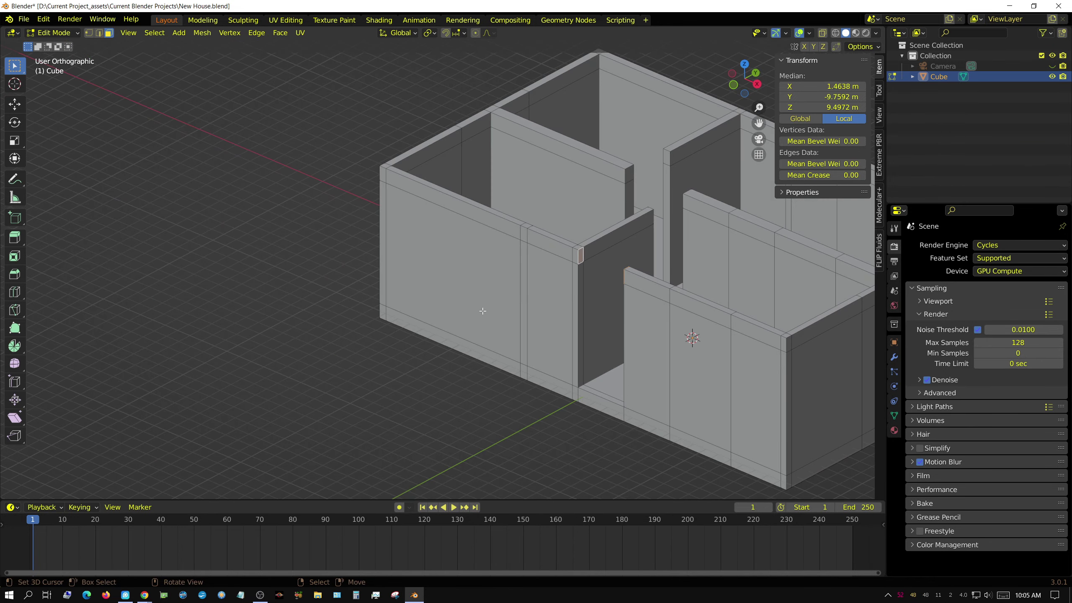
mouse_move(229, 109)
middle_down()
mouse_move(562, 297)
mouse_move(465, 296)
middle_up()
scroll(452, 301, up, 5)
key(alt+a)
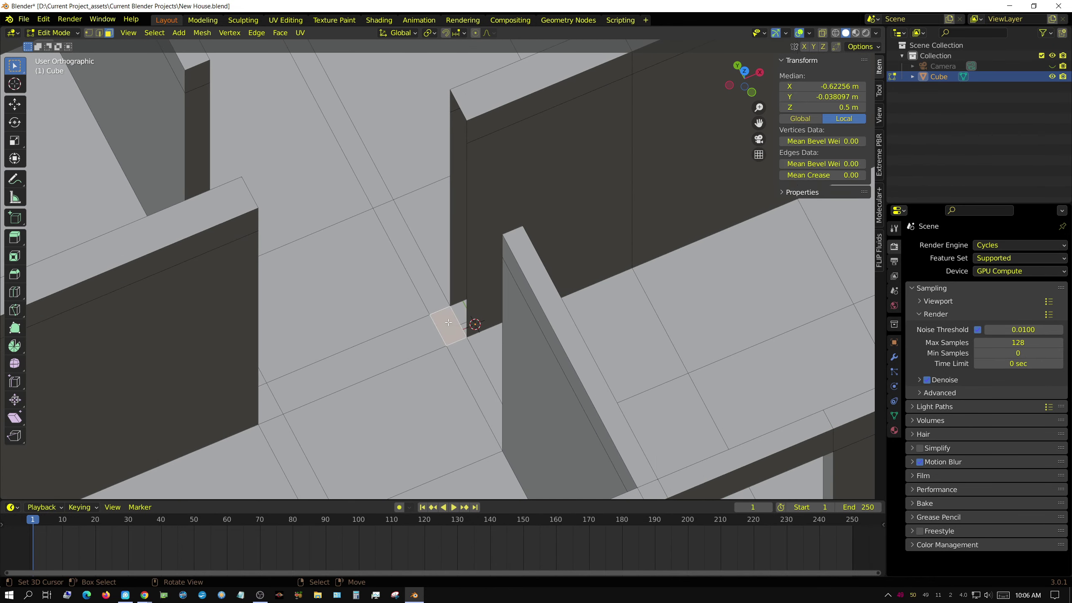
key(alt+a)
Select the doorway edges and bridge them to close the wall above the doorway
mouse_move(449, 322)
middle_down()
mouse_move(424, 392)
mouse_move(477, 232)
middle_up()
click(434, 388)
key(KP_7)
key(g)
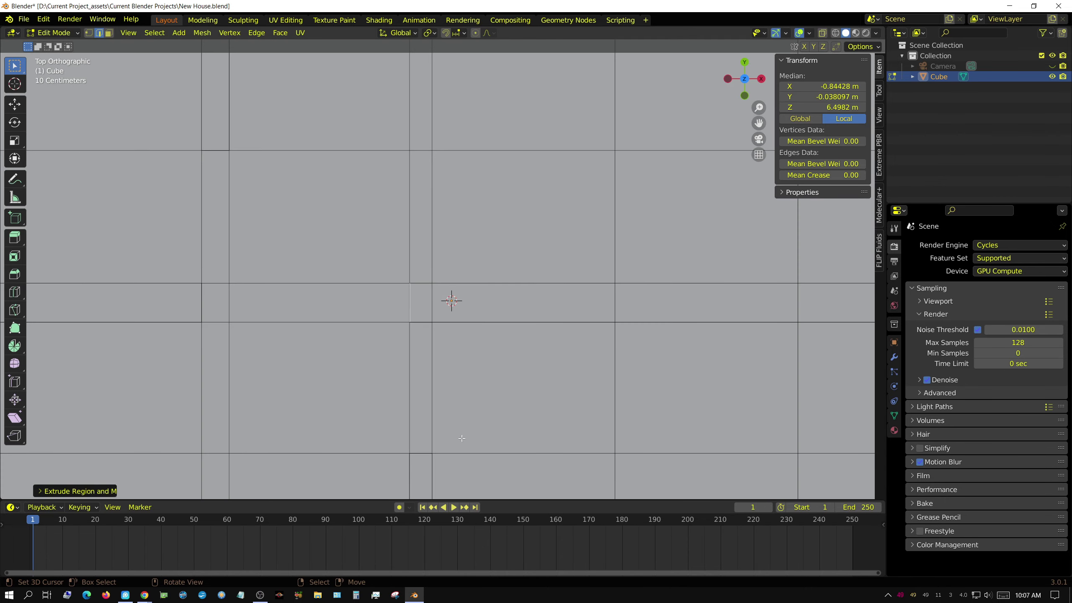
mouse_move(462, 439)
middle_down()
mouse_move(426, 296)
mouse_move(158, 295)
mouse_move(419, 377)
middle_up()
key(F3)
text(bridge)
key(Return)
key(alt+a)
Select and reposition an edge at the next opening
click(365, 246)
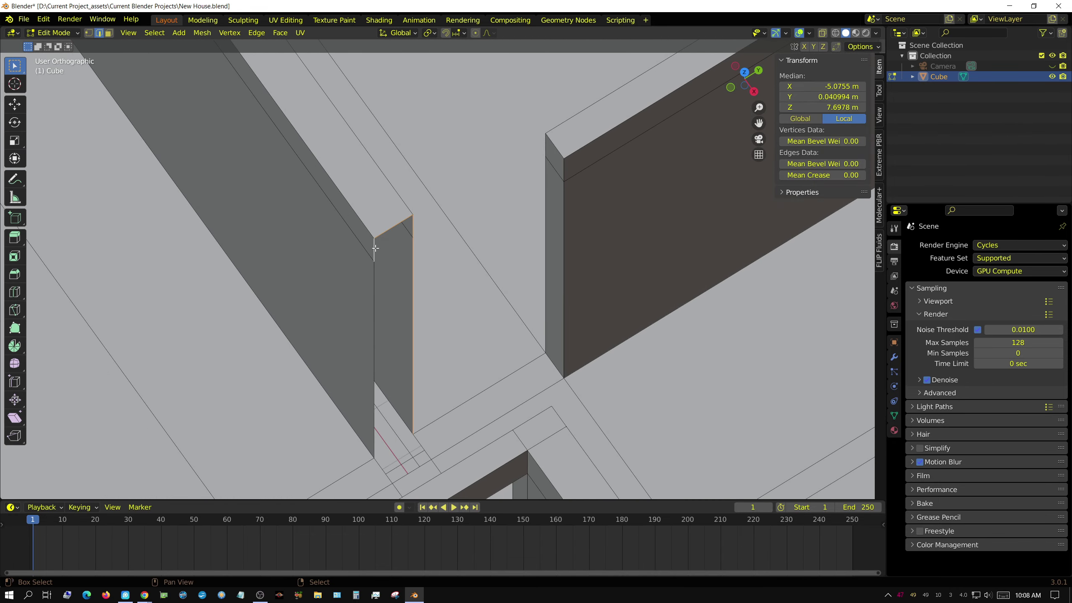
key(KP_7)
click(343, 402)
middle_drag(342, 403, 338, 119)
scroll(500, 270, down, 4)
middle_drag(499, 269, 451, 167)
Check the walls in vertex, edge and face select modes, then return to Object Mode
key(1)
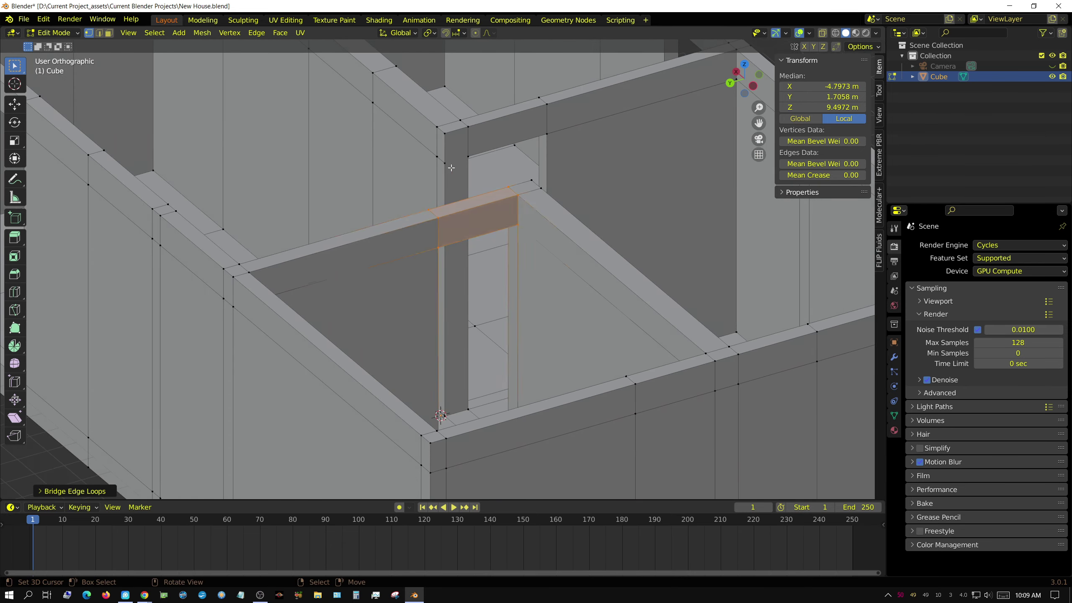
key(2)
scroll(472, 119, up, 3)
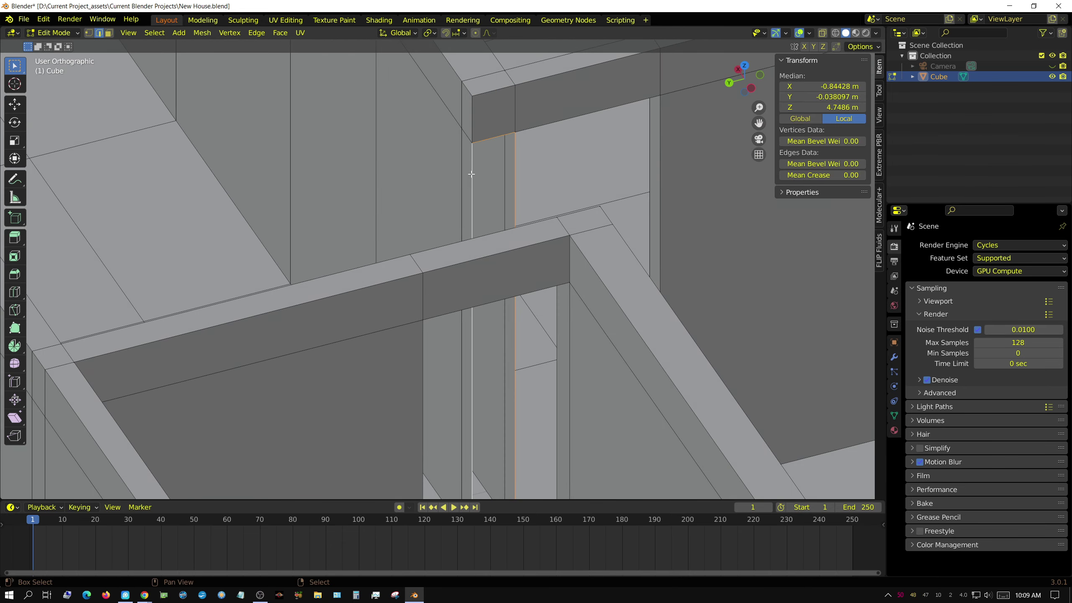
scroll(472, 174, down, 3)
key(1)
middle_drag(471, 173, 157, 76)
click(158, 76)
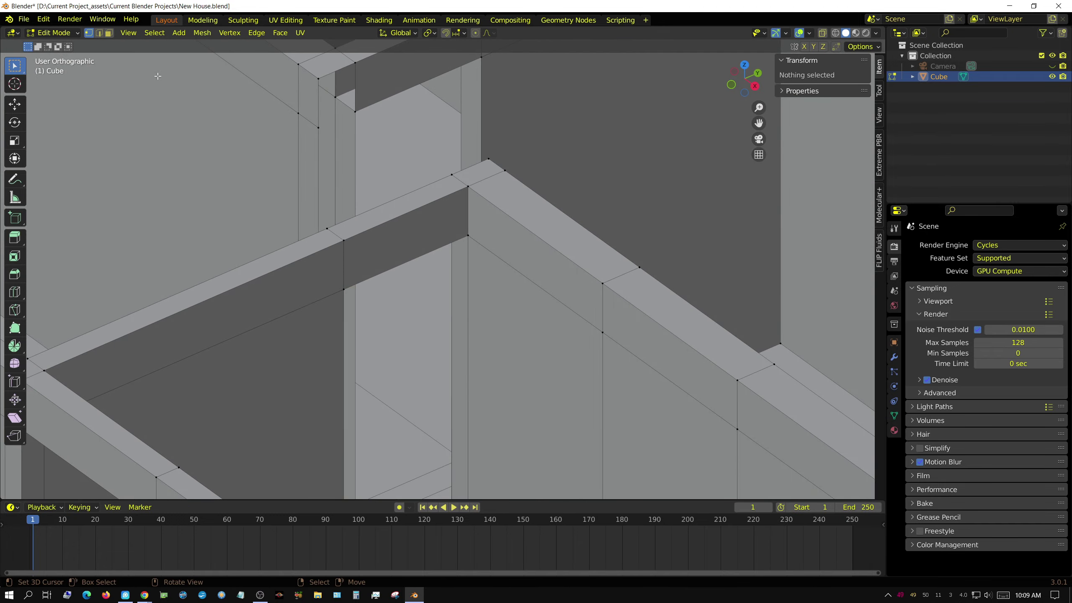
scroll(345, 118, down, 3)
mouse_move(344, 117)
middle_down()
mouse_move(518, 262)
mouse_move(181, 38)
middle_up()
key(3)
click(178, 33)
Add a Stairs mesh object and increase its step height
key(Escape)
key(Tab)
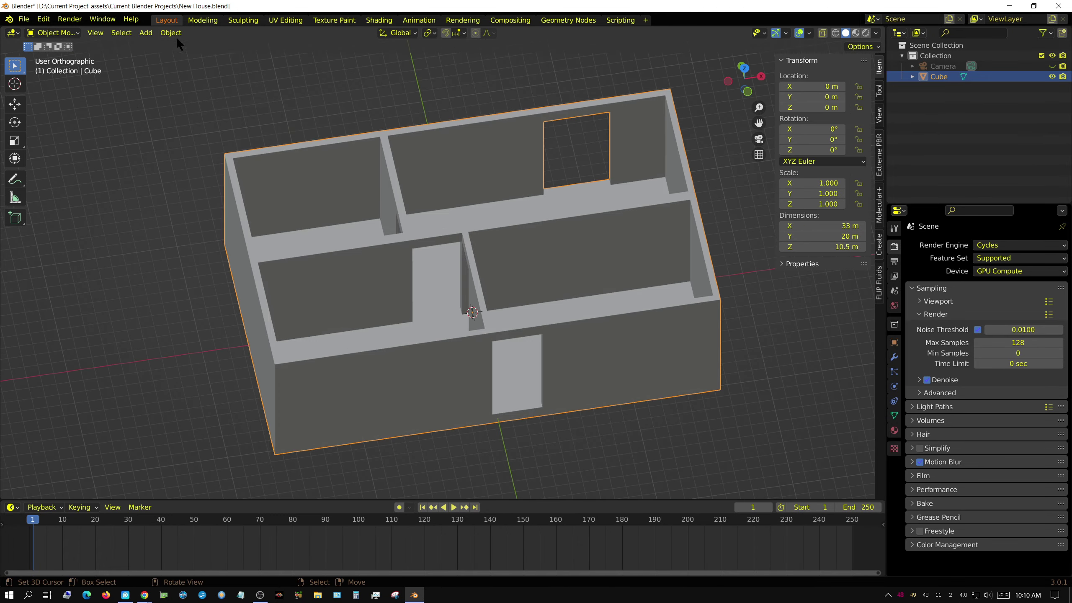
click(146, 33)
click(296, 237)
middle_drag(364, 249, 181, 394)
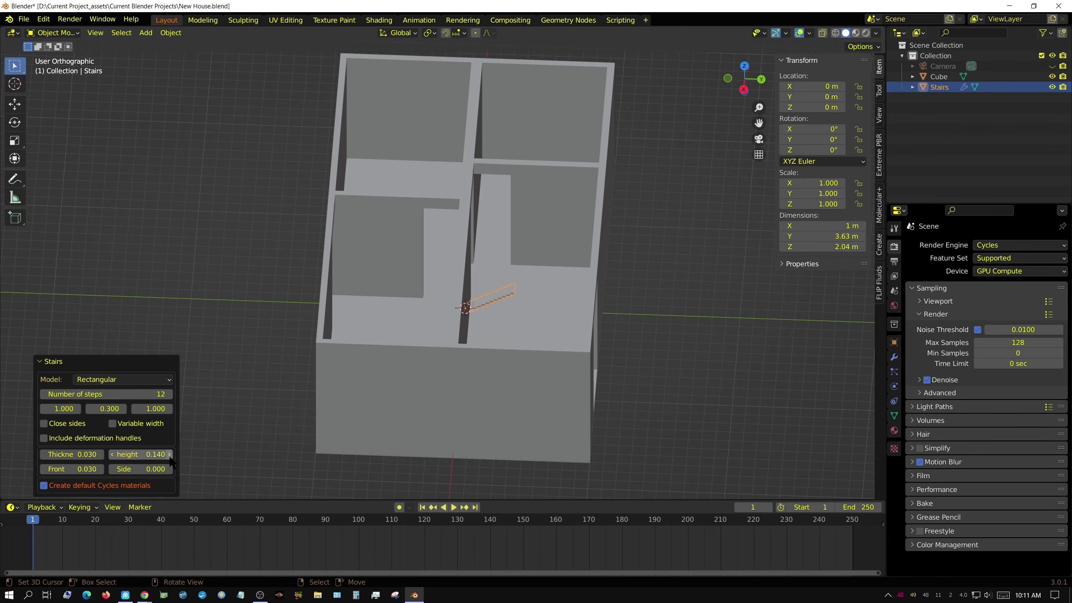
click(42, 361)
Rotate the stairs 90° about the Z axis
key(KP_7)
key(shift+z)
text(0)
key(Return)
key(KP_1)
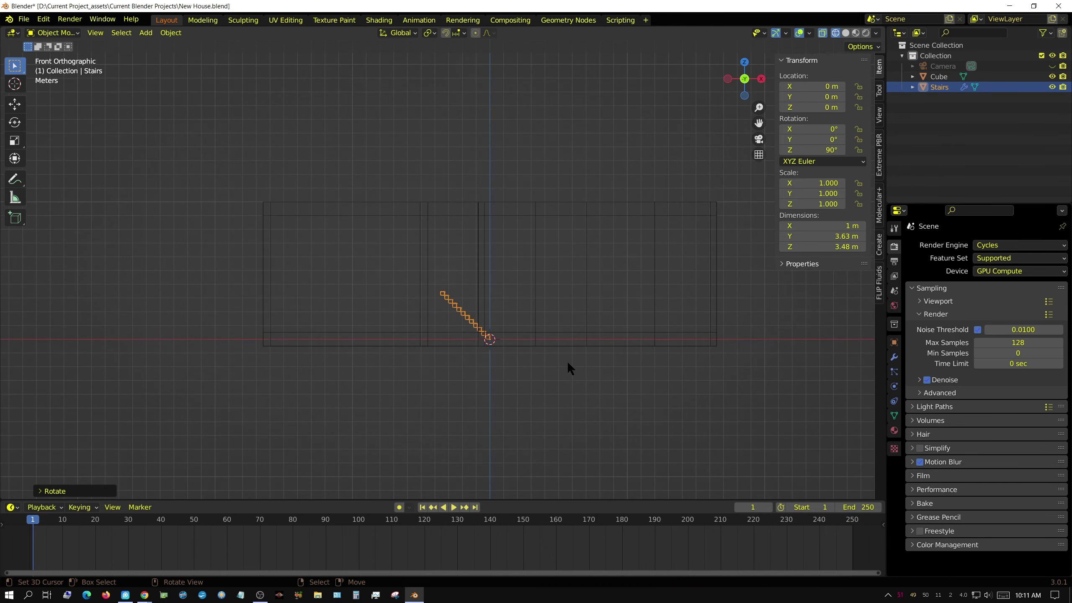
Move the stairs along X and scale them to fit inside the house
click(586, 428)
key(KP_7)
scroll(433, 314, up, 4)
key(s)
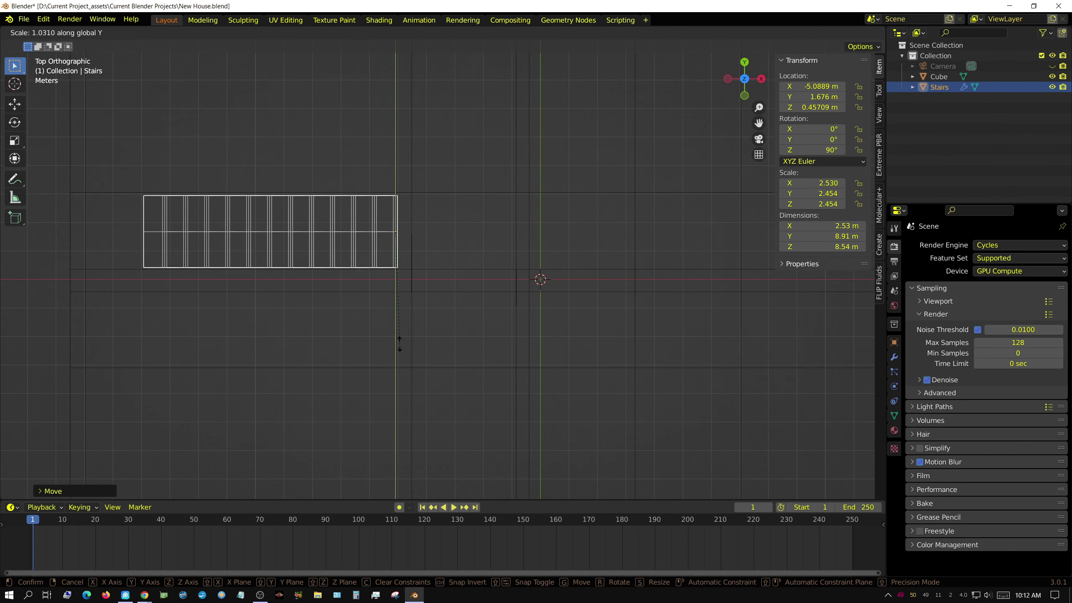
click(399, 345)
middle_drag(399, 344, 407, 275)
key(KP_1)
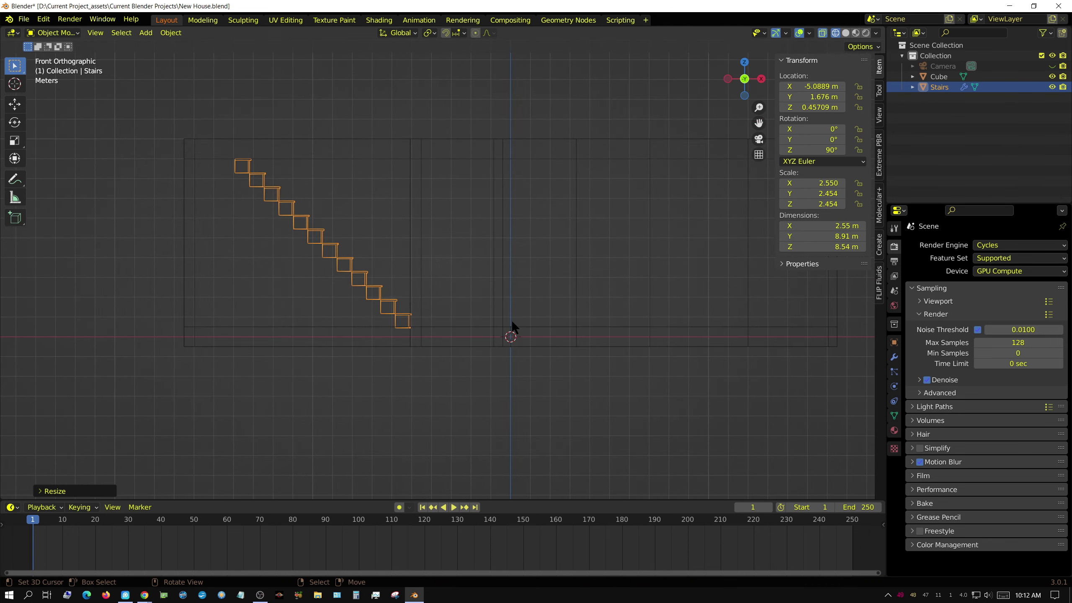
key(shift+z)
mouse_move(525, 321)
middle_down()
mouse_move(557, 175)
mouse_move(467, 183)
mouse_move(25, 296)
middle_up()
Add a loop cut to the house shell near the stair area
click(467, 182)
key(Tab)
click(463, 279)
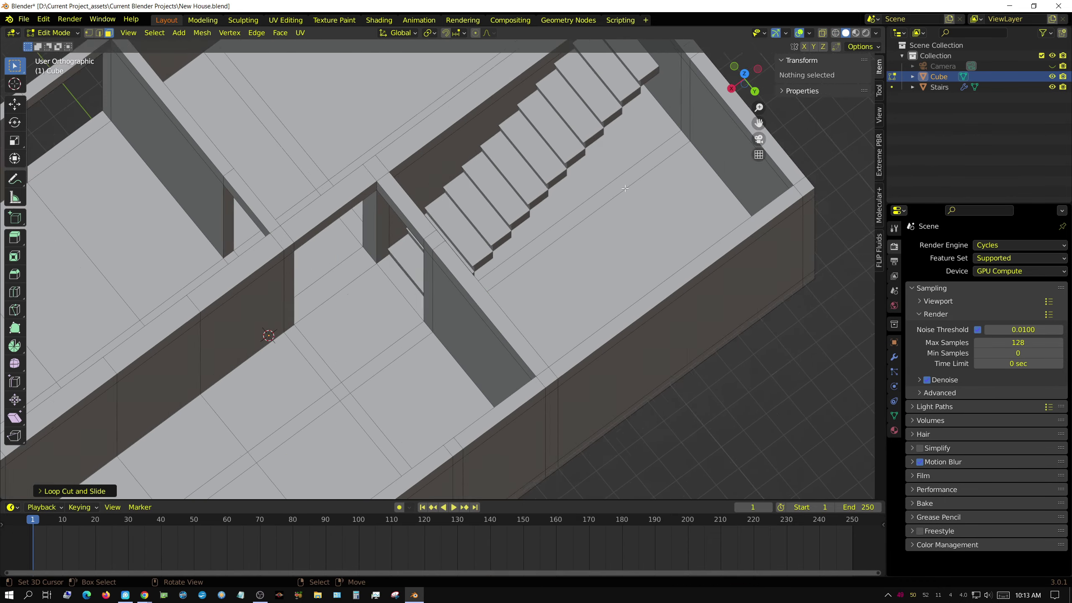
mouse_move(463, 279)
middle_down()
mouse_move(646, 287)
mouse_move(437, 140)
middle_up()
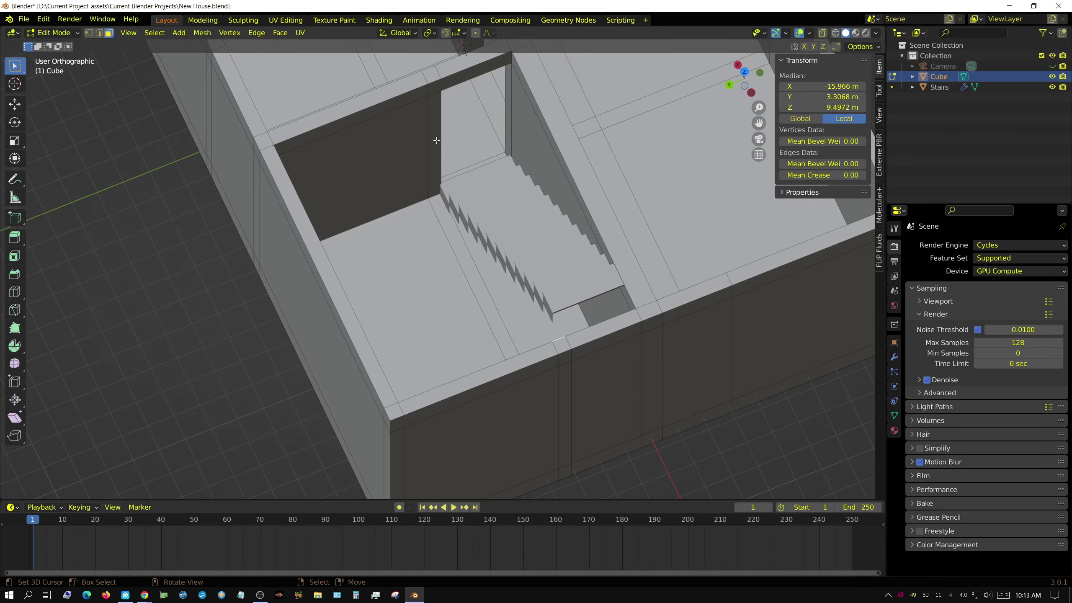
mouse_move(436, 90)
middle_down()
mouse_move(380, 254)
mouse_move(489, 414)
mouse_move(464, 295)
mouse_move(506, 211)
middle_up()
key(2)
click(506, 211)
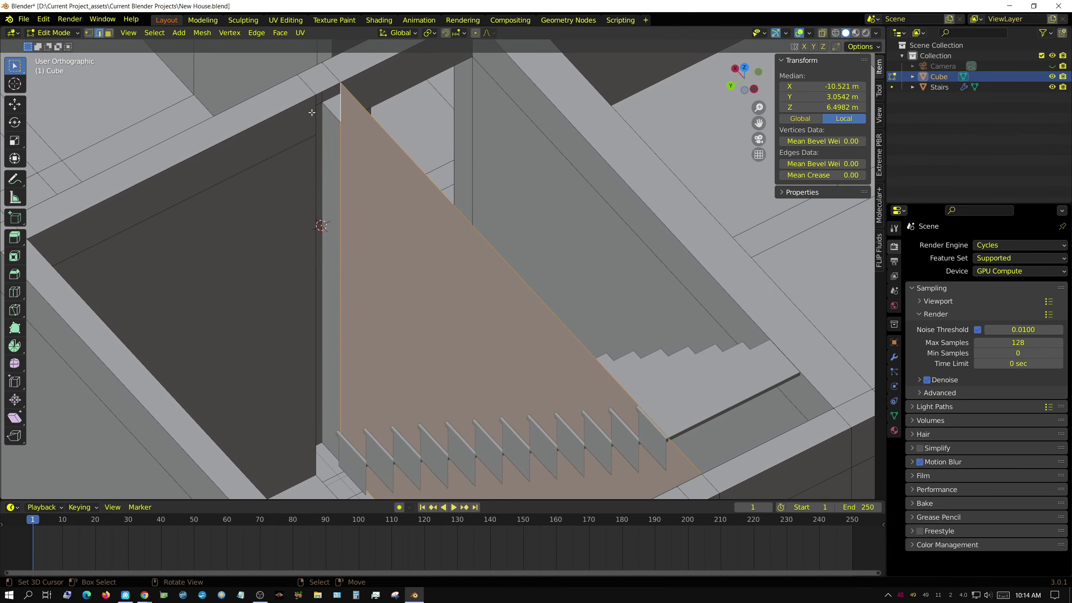
scroll(531, 165, up, 3)
Select edges around the stair opening and finish the extra loop cut
middle_drag(530, 166, 382, 243)
click(382, 243)
click(342, 164)
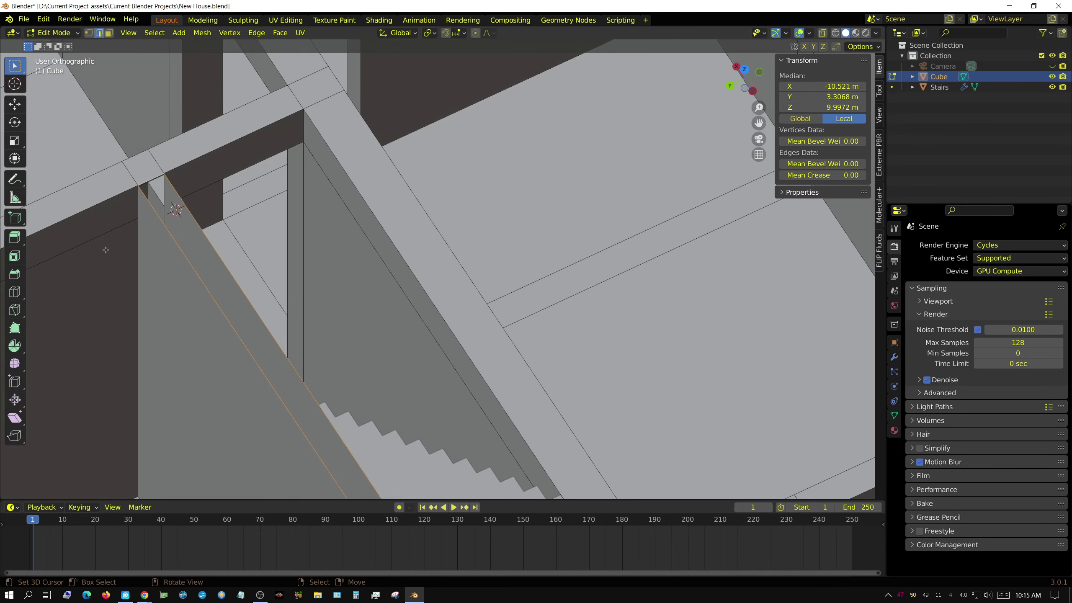
scroll(342, 164, down, 4)
middle_drag(402, 351, 461, 249)
scroll(462, 249, up, 2)
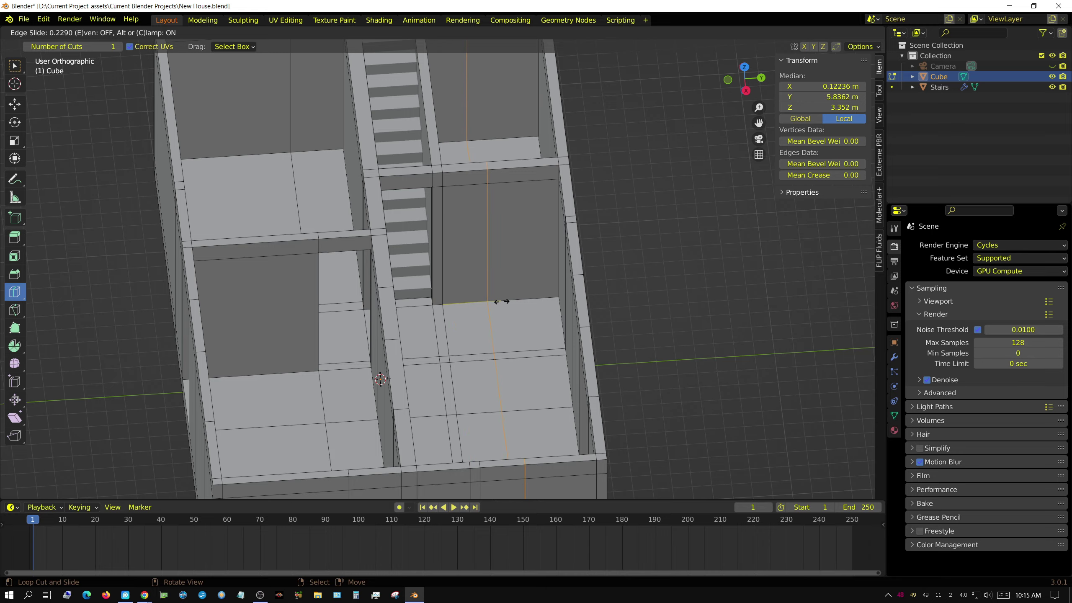
key(w)
Delete the face beside the stairwell to open a gap over the stairs
click(449, 270)
key(x)
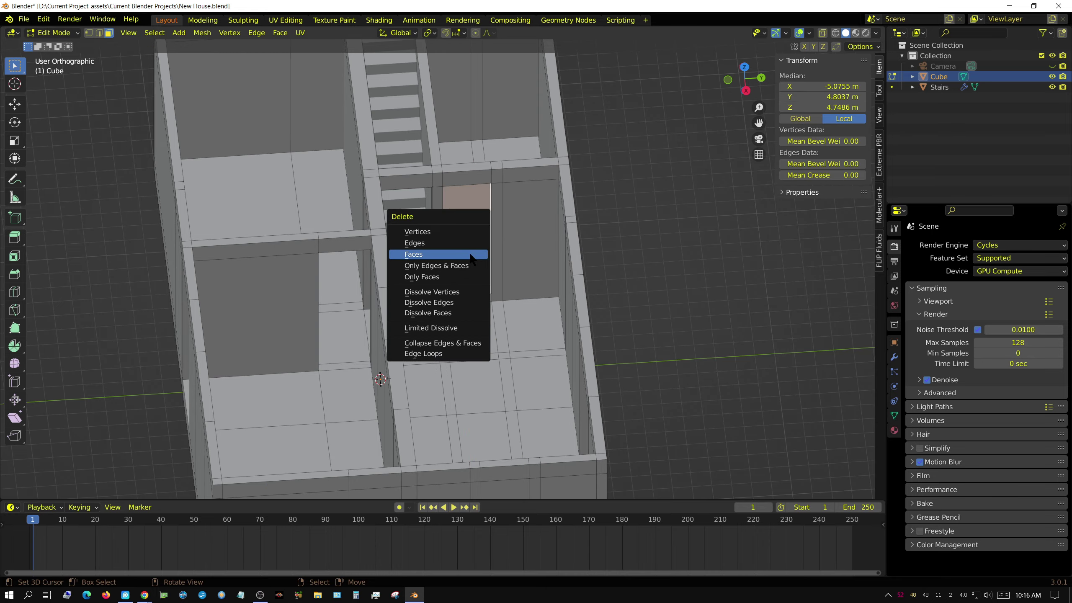
click(441, 240)
scroll(623, 178, up, 4)
mouse_move(622, 178)
middle_down()
mouse_move(552, 180)
mouse_move(586, 240)
middle_up()
click(586, 240)
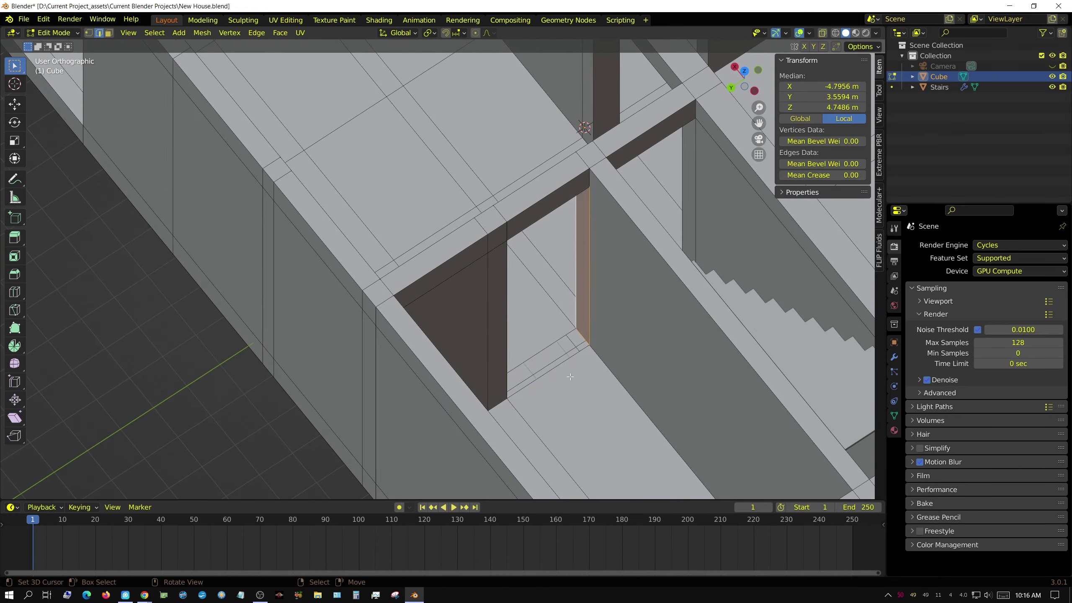
scroll(500, 332, down, 5)
scroll(501, 331, up, 5)
Select the stairs and switch back to Object Mode
middle_drag(501, 332, 292, 318)
click(292, 318)
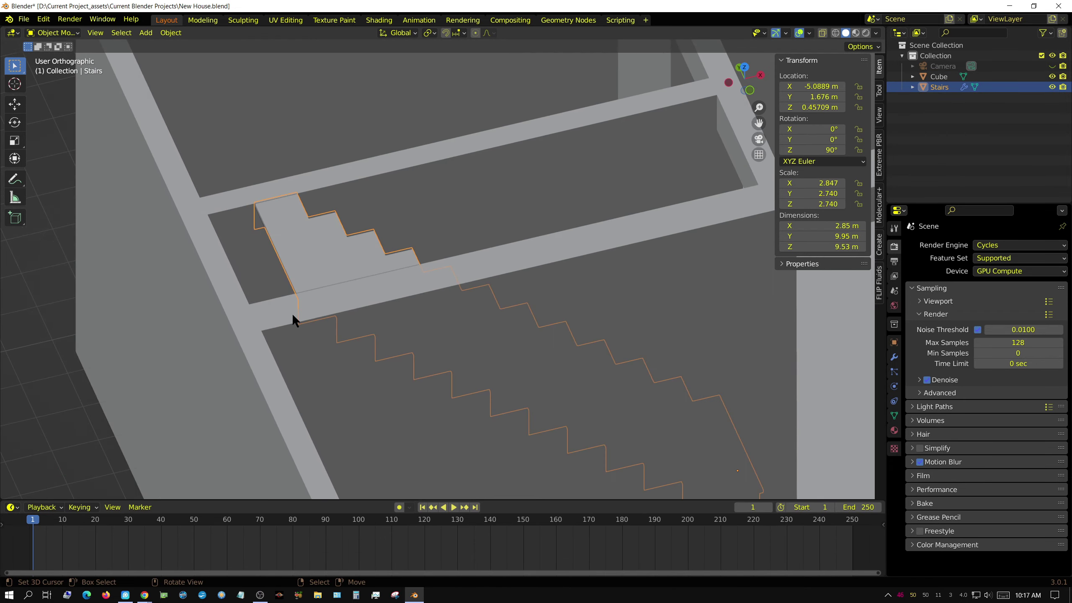
scroll(276, 262, down, 3)
key(Tab)
mouse_move(276, 262)
middle_down()
mouse_move(532, 416)
mouse_move(582, 370)
middle_up()
Enter Edit Mode on the house shell and lengthen a wall by pulling its end face out
click(582, 370)
key(Tab)
scroll(533, 408, up, 4)
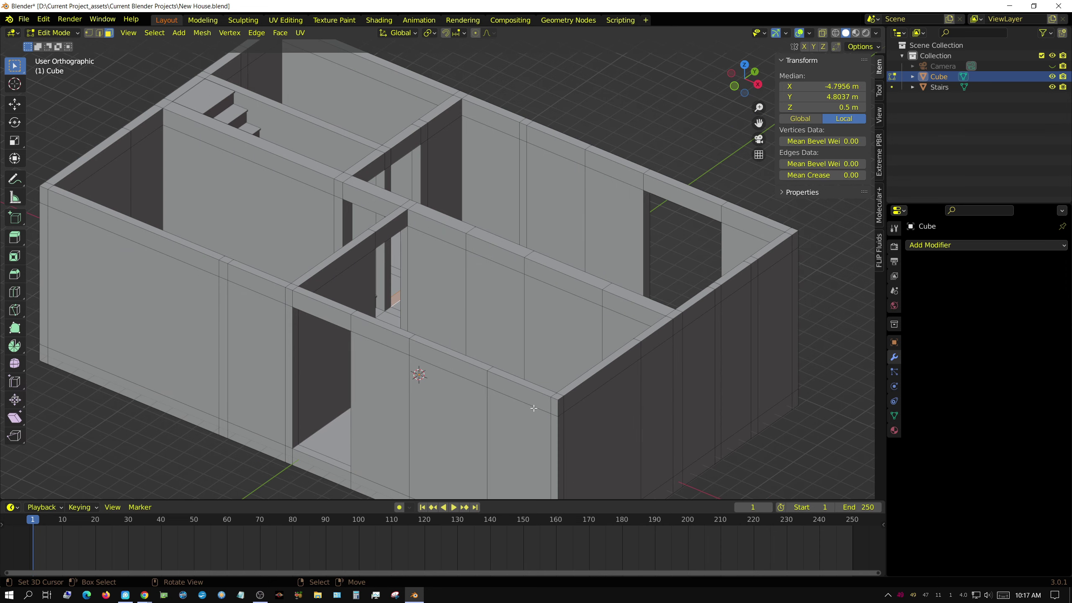
key(e)
click(283, 20)
shift+middle_drag(283, 20, 269, 109)
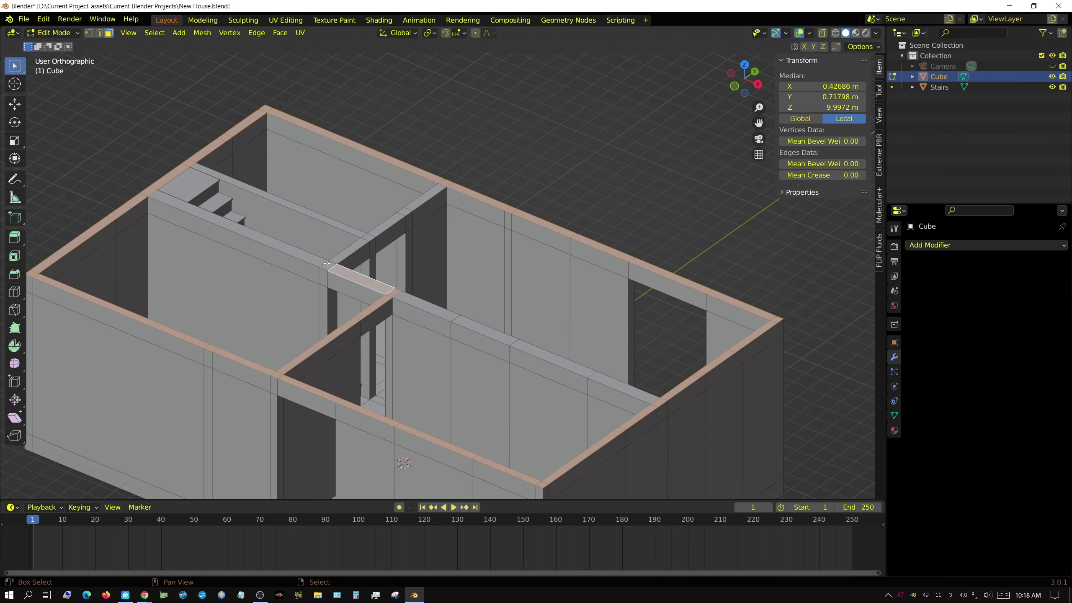
Select faces on the wall tops and delete them
click(544, 353)
middle_drag(543, 353, 687, 378)
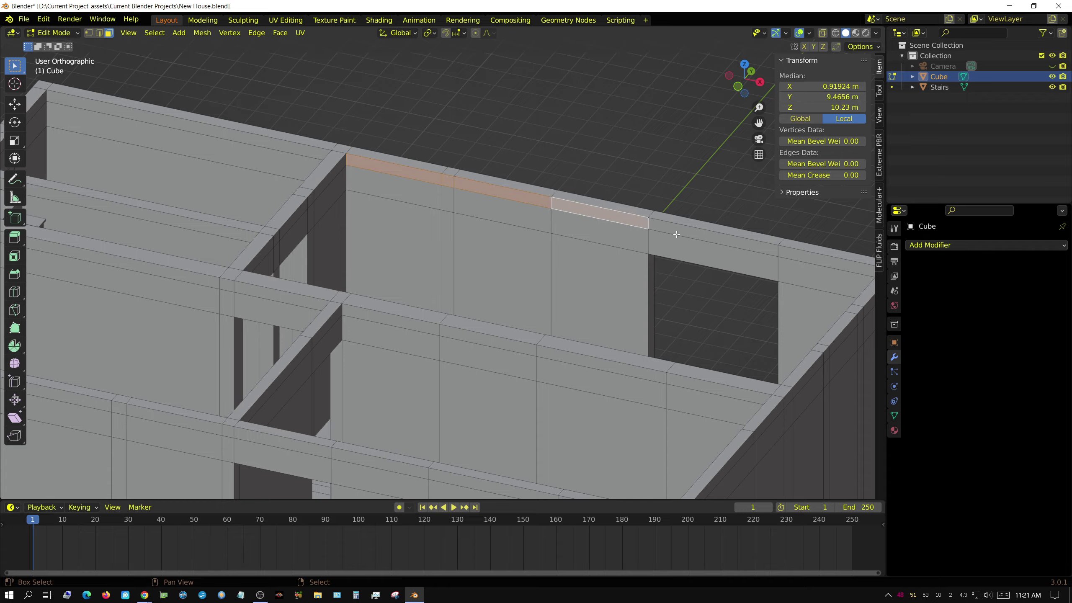
middle_drag(676, 234, 702, 300)
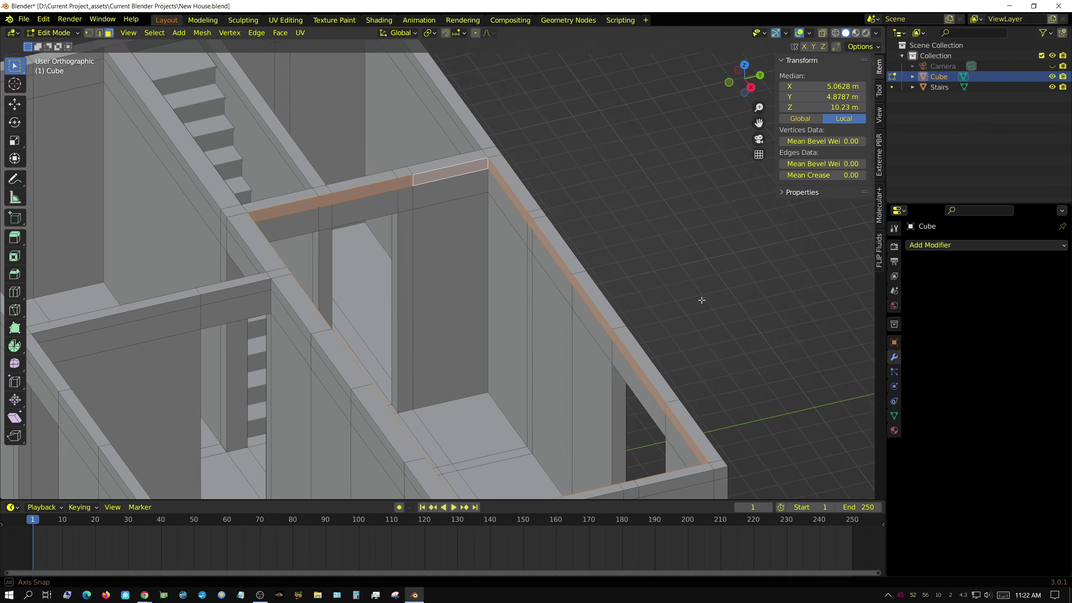
key(x)
click(646, 404)
middle_drag(646, 404, 713, 304)
Run Bridge Edge Loops across the wall top, then delete the remaining wall-top faces
key(F3)
click(713, 304)
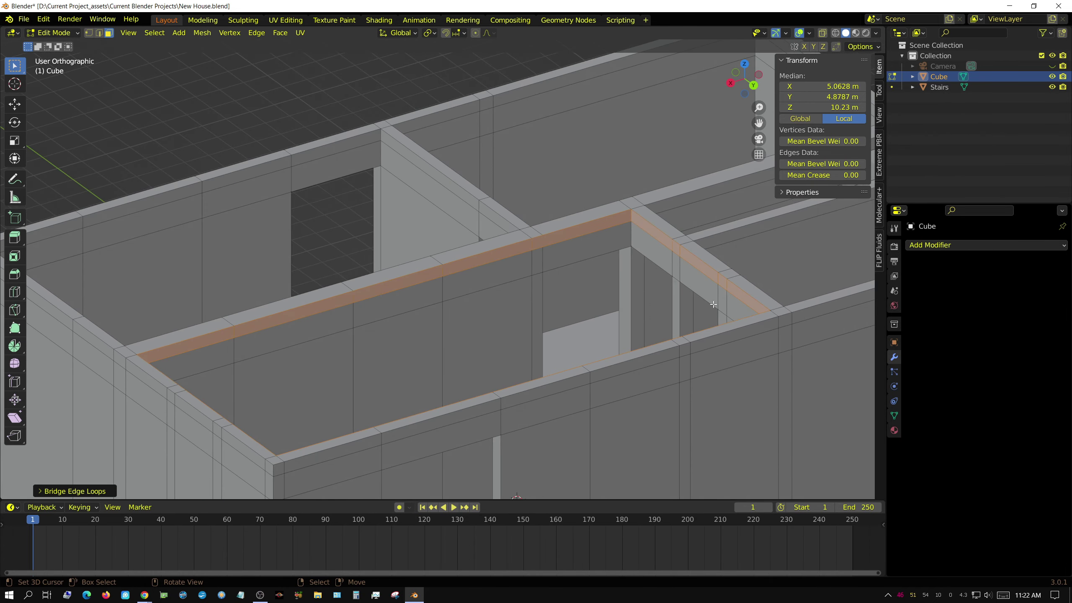
key(x)
click(523, 242)
middle_drag(524, 242, 454, 233)
Select the wall-top edge loops near the stairs corner, ending on a single wall edge
key(2)
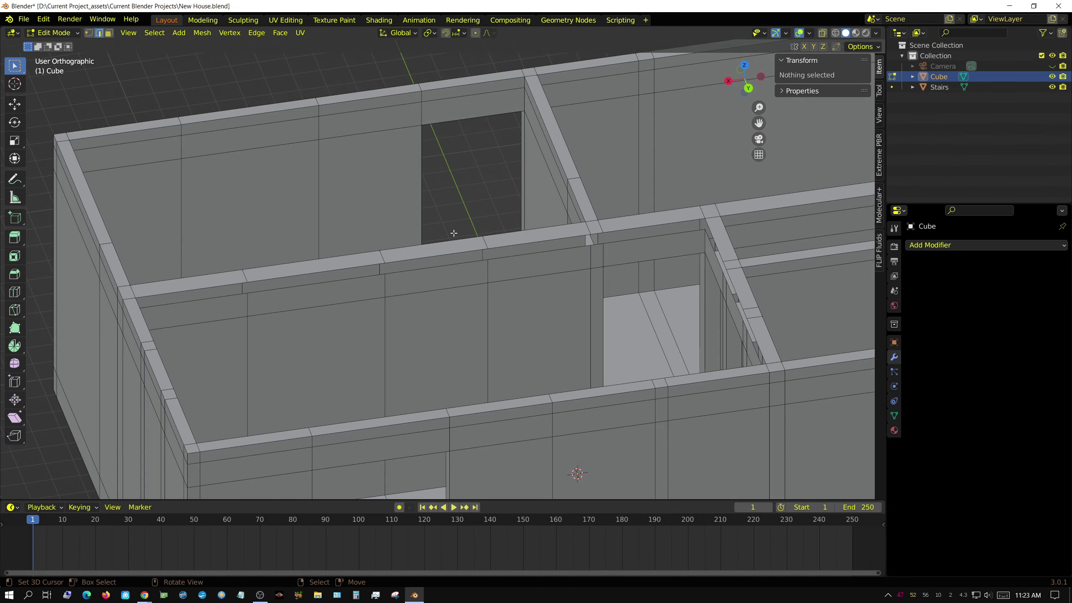
alt+click(234, 302)
mouse_move(233, 302)
middle_down()
mouse_move(725, 415)
mouse_move(805, 334)
mouse_move(281, 354)
middle_up()
alt+click(725, 416)
alt+click(805, 333)
alt+click(281, 354)
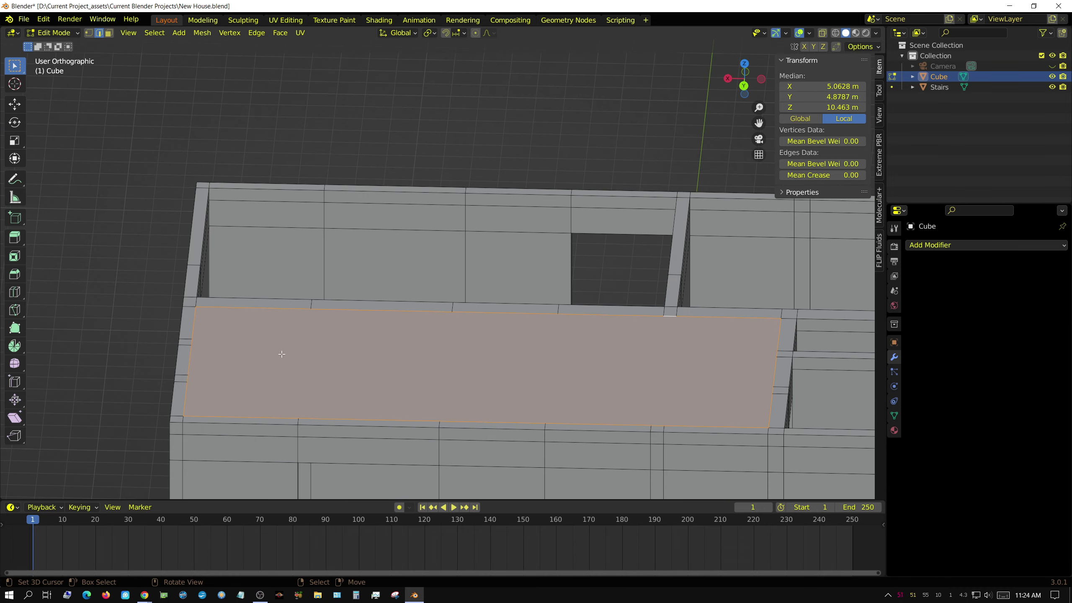
key(2)
alt+click(334, 198)
mouse_move(334, 197)
middle_down()
mouse_move(730, 223)
mouse_move(686, 328)
mouse_move(438, 232)
mouse_move(423, 258)
mouse_move(172, 162)
mouse_move(612, 256)
mouse_move(619, 239)
middle_up()
alt+click(443, 366)
click(418, 262)
Reveal the hidden upper floor slab with Alt+H and select its face
key(alt+h)
scroll(619, 238, down, 3)
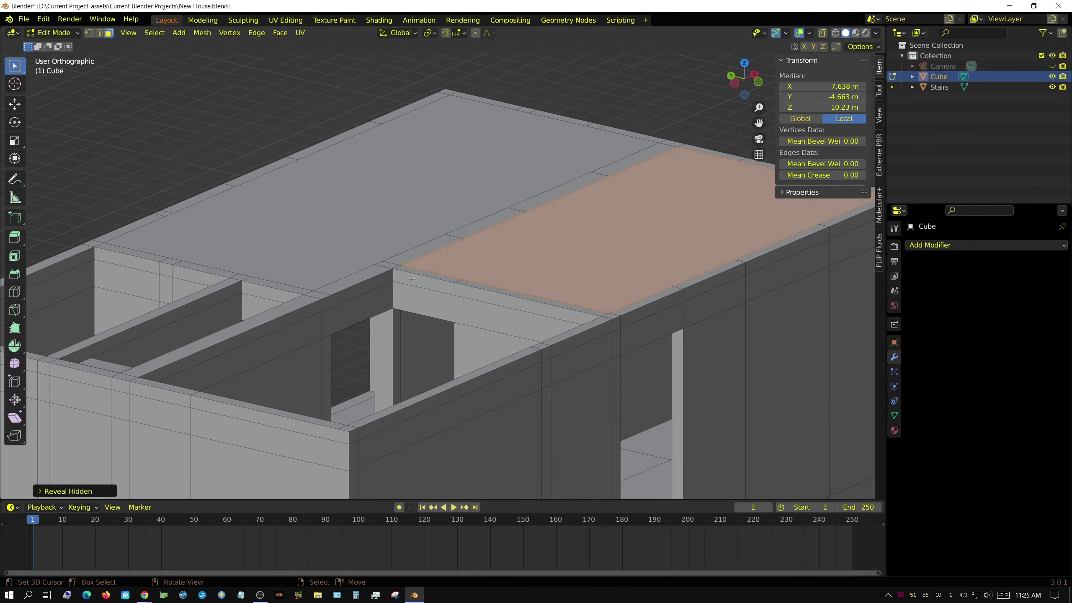
key(2)
mouse_move(413, 279)
middle_down()
mouse_move(369, 206)
mouse_move(313, 313)
mouse_move(249, 165)
mouse_move(346, 264)
mouse_move(354, 198)
mouse_move(284, 332)
middle_up()
shift+click(355, 199)
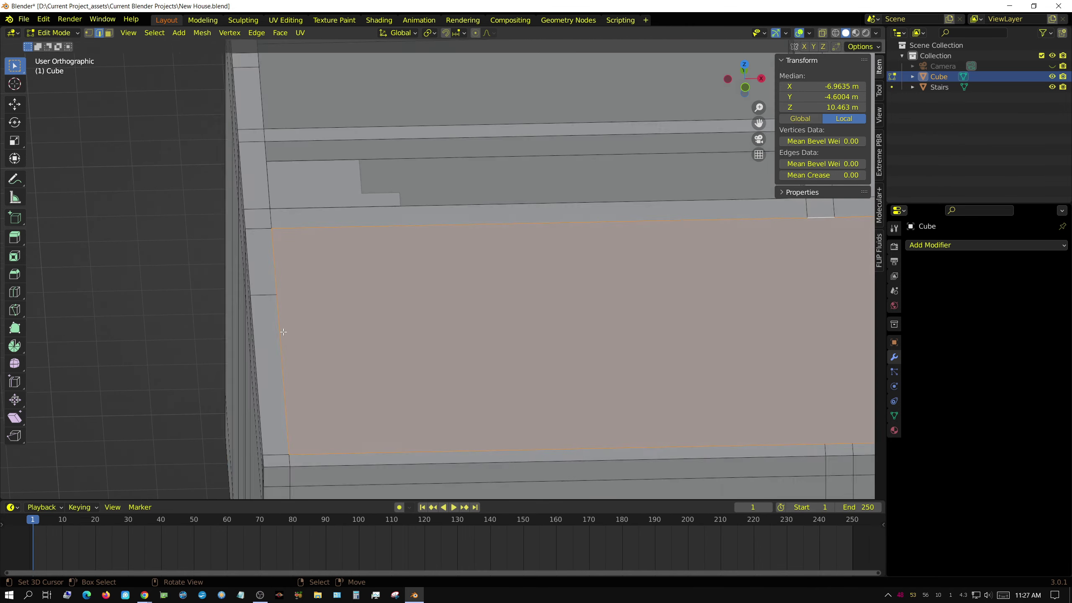
Raise the staircase's top step about 0.41 m
scroll(283, 332, down, 5)
key(3)
shift+click(318, 196)
middle_drag(318, 196, 270, 267)
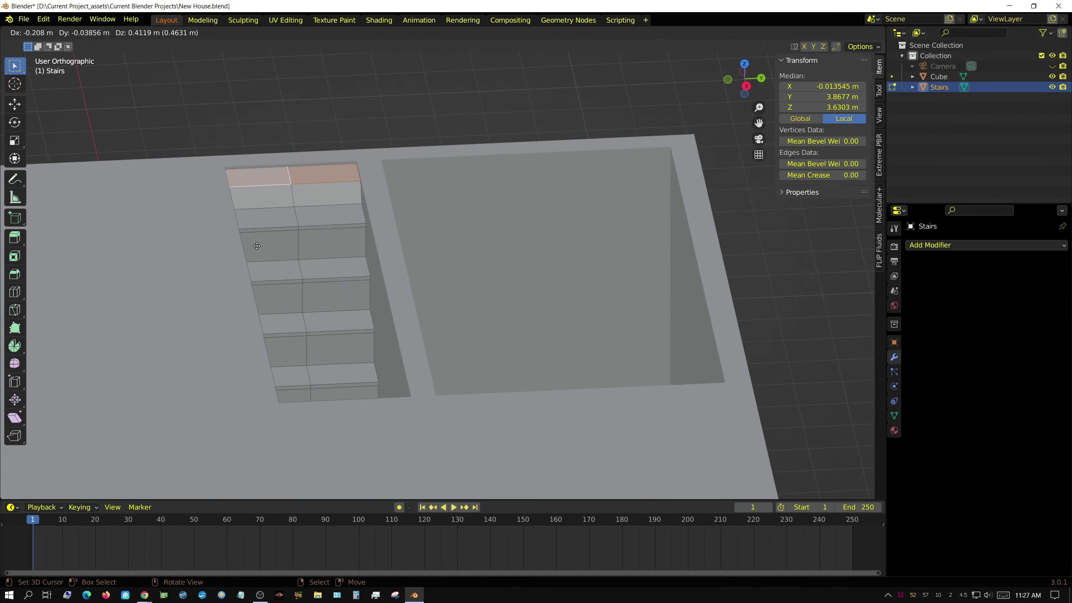
click(225, 249)
Select the edge loop around the inner floor and view the house from above
click(399, 290)
middle_drag(399, 291, 539, 361)
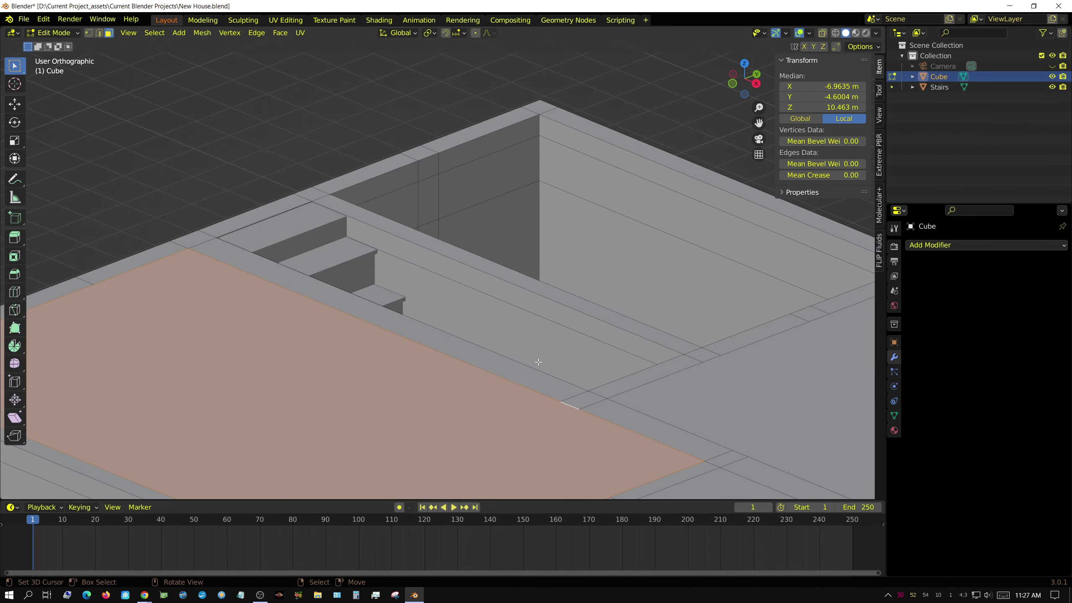
middle_drag(432, 168, 438, 251)
key(2)
click(402, 299)
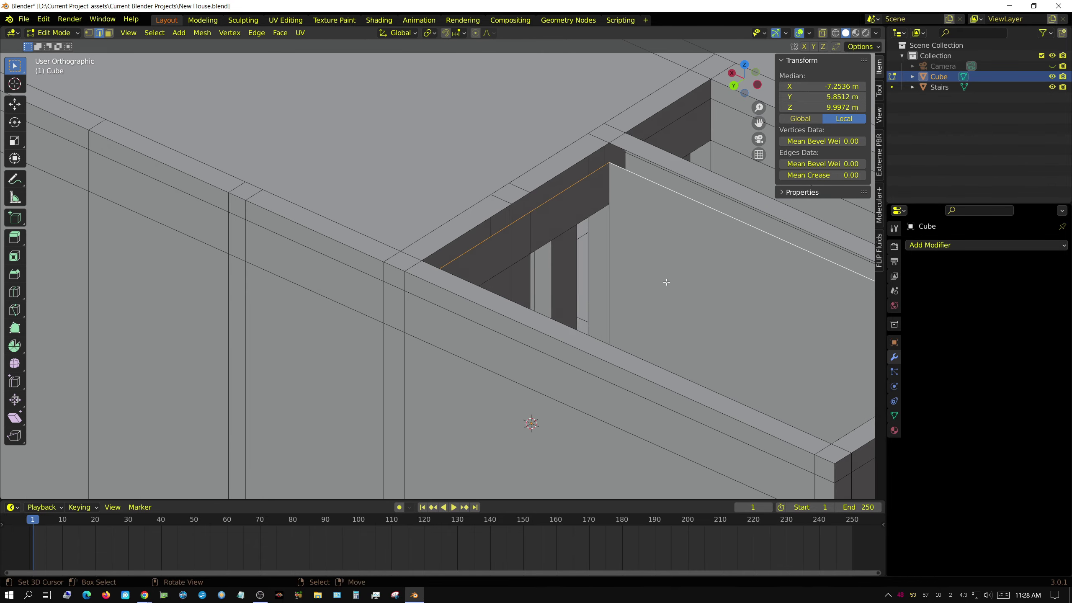
mouse_move(402, 299)
middle_down()
mouse_move(586, 339)
mouse_move(359, 300)
mouse_move(358, 389)
middle_up()
alt+click(360, 300)
scroll(366, 302, down, 3)
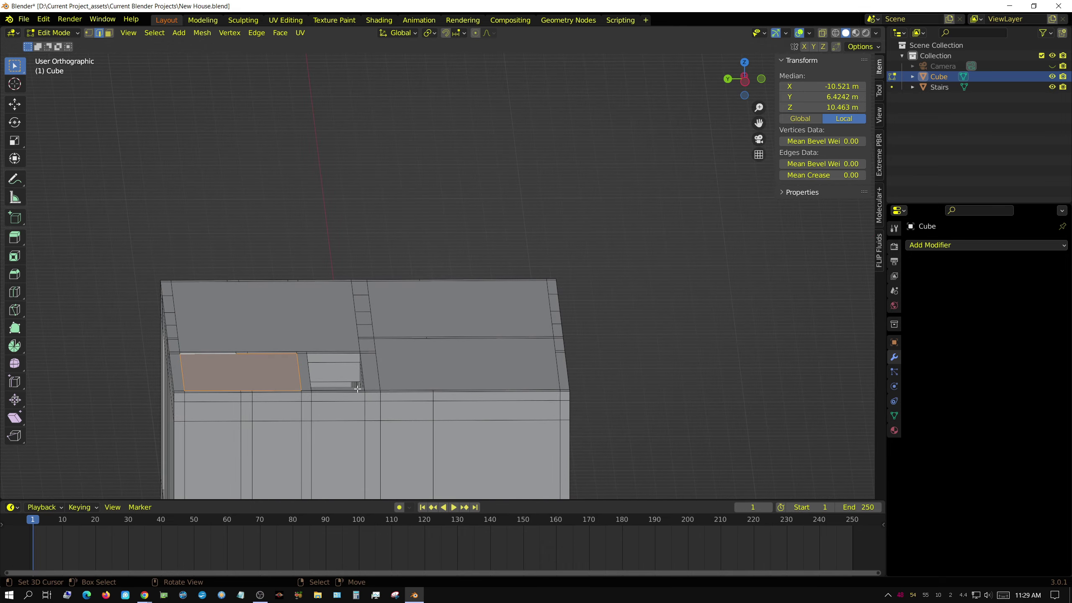
middle_drag(387, 345, 553, 290)
Knife-cut a new edge line across the upper slab in top view
key(KP_7)
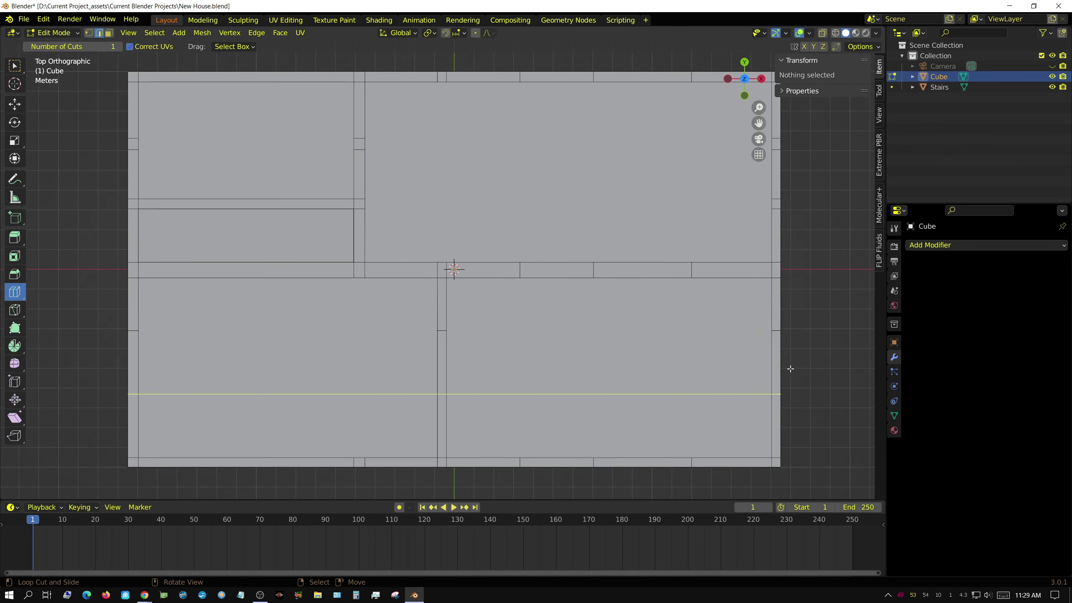
middle_drag(449, 270, 423, 405)
key(2)
key(KP_7)
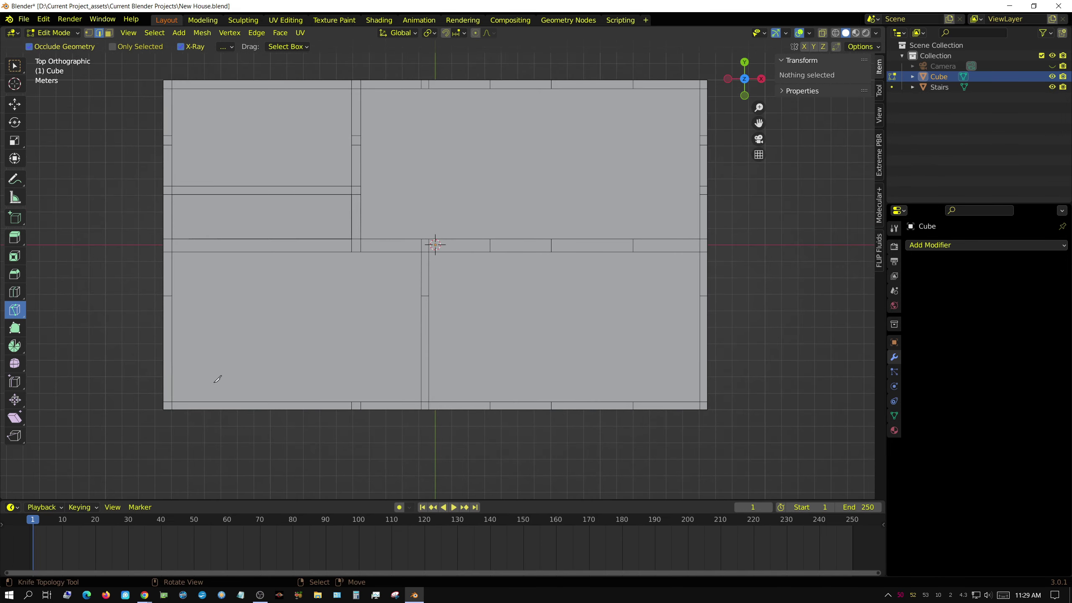
key(Return)
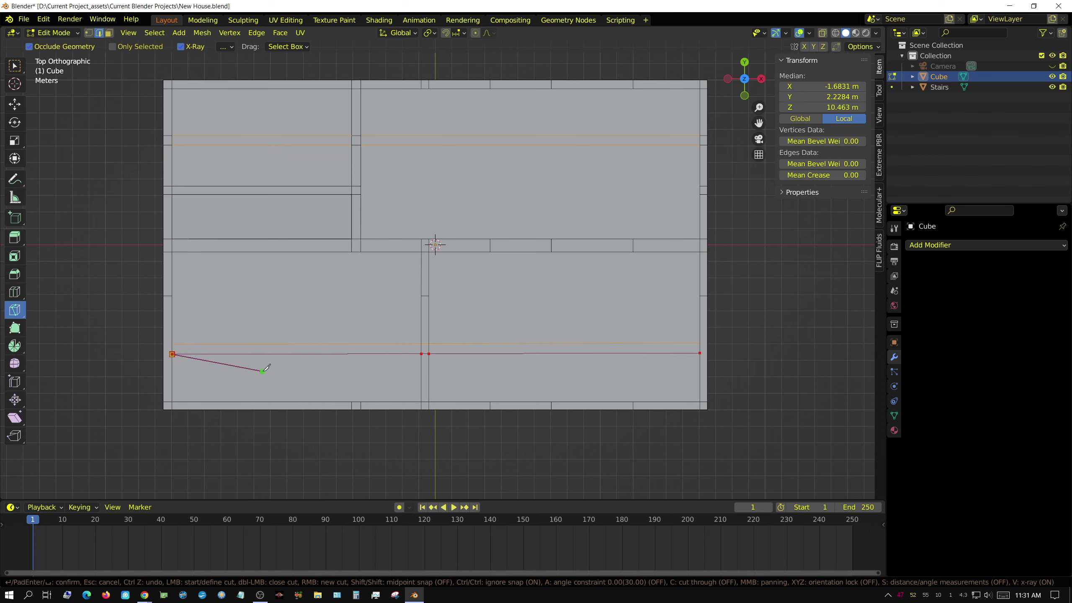
key(Return)
key(3)
key(w)
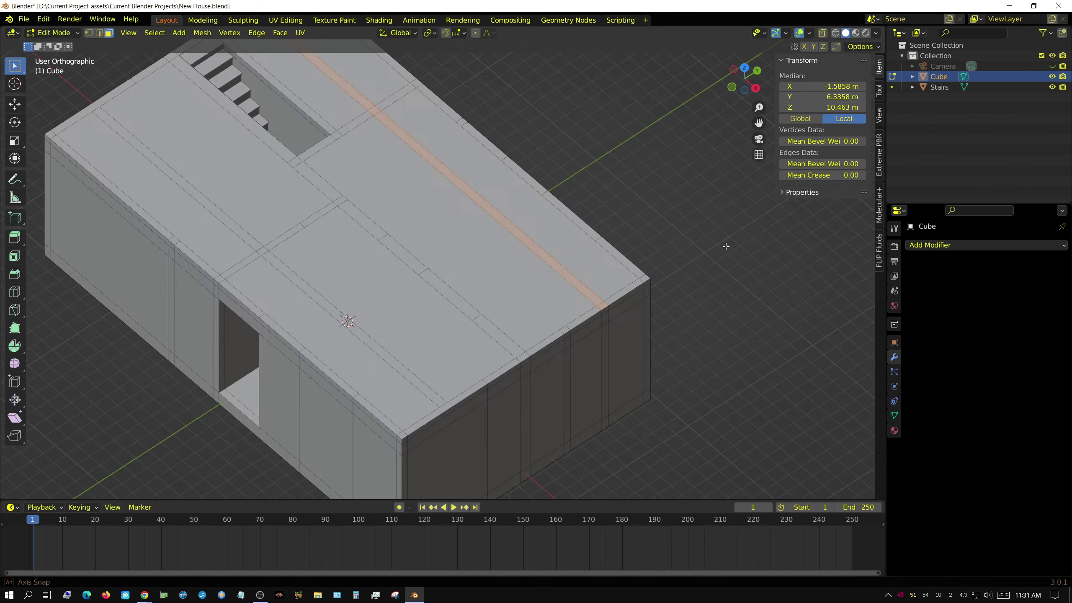
Extrude the face strip along the slab's long edge upward
middle_drag(292, 188, 501, 150)
shift+click(501, 150)
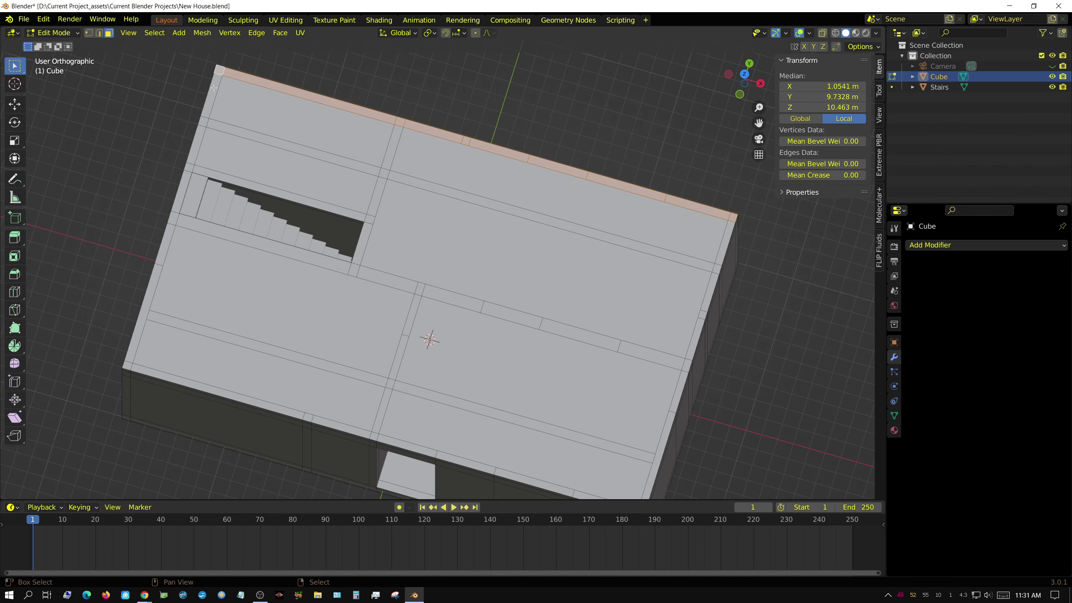
shift+middle_drag(648, 291, 672, 206)
alt+shift+click(387, 354)
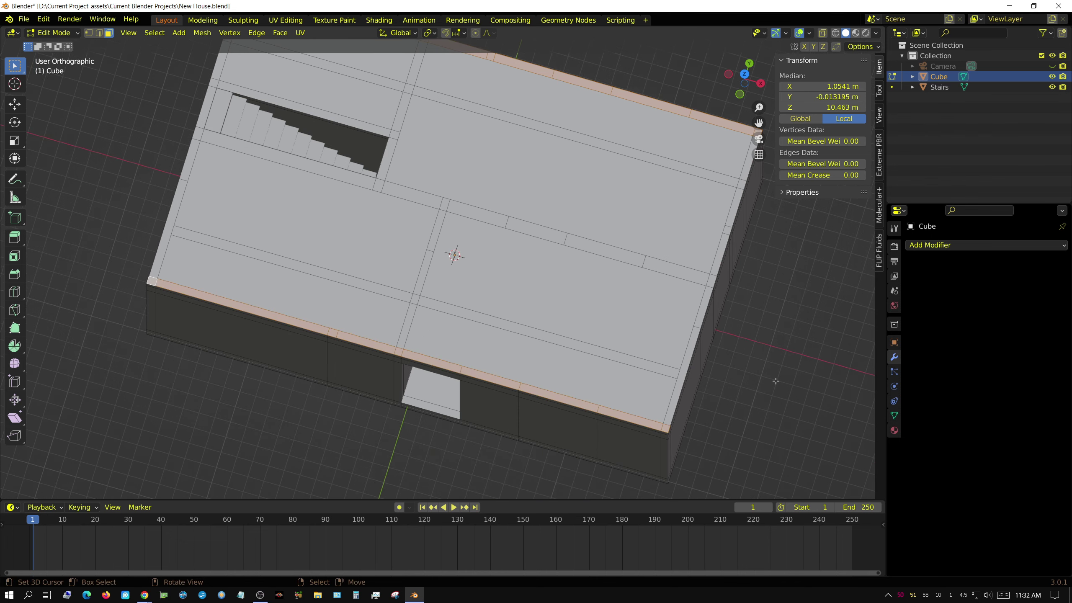
key(KP_3)
key(e)
click(718, 233)
Rotate the raised strip into a slanted roof side
mouse_move(718, 234)
middle_down()
mouse_move(677, 354)
mouse_move(395, 384)
middle_up()
key(KP_7)
key(KP_3)
key(r)
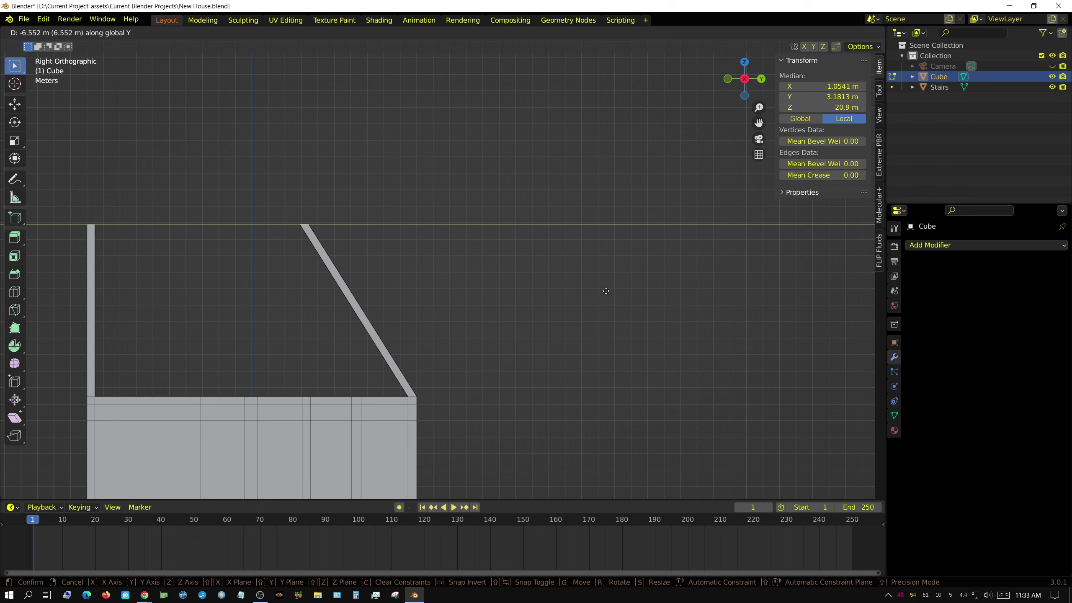
click(557, 299)
Move the slanted edge to meet the opposite side at the ridge
middle_drag(557, 299, 306, 228)
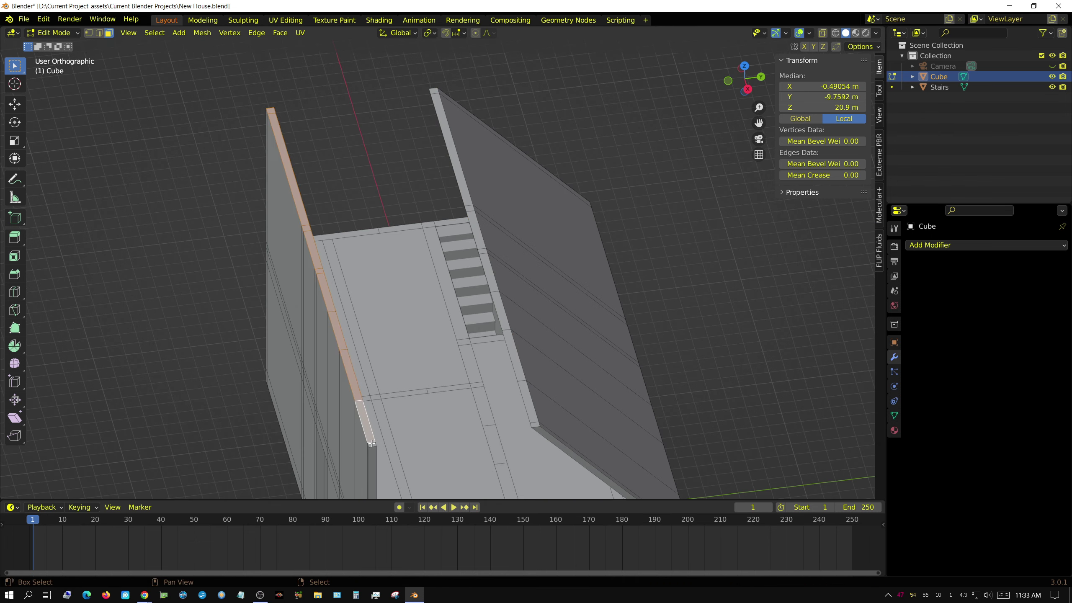
key(KP_3)
key(g)
click(612, 383)
Extrude the ridge faces along their normal, then delete them
mouse_move(612, 382)
middle_down()
mouse_move(560, 376)
mouse_move(564, 318)
middle_up()
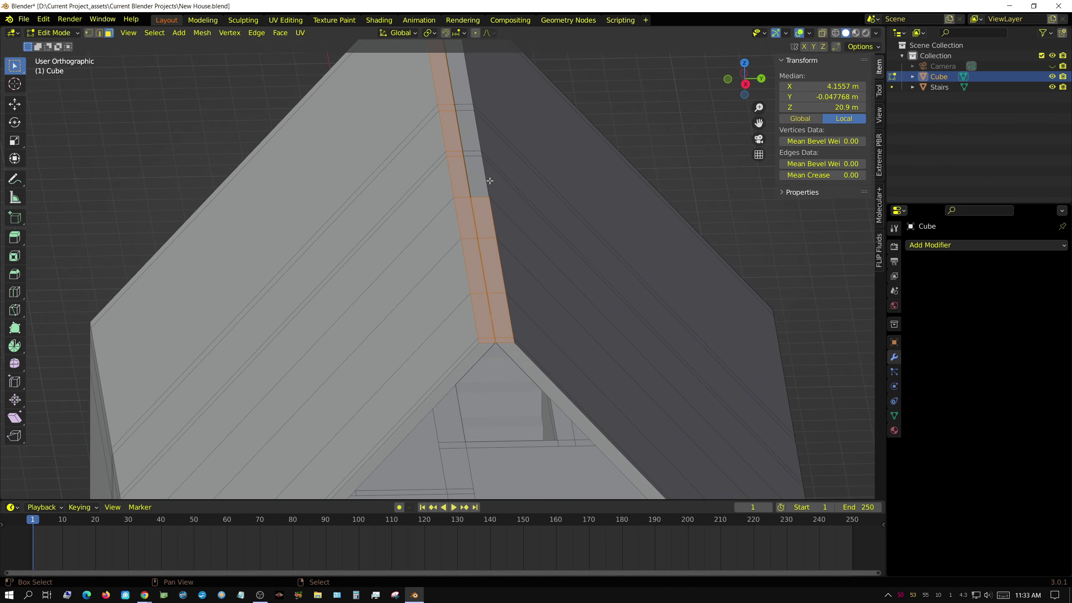
key(KP_3)
key(e)
click(679, 382)
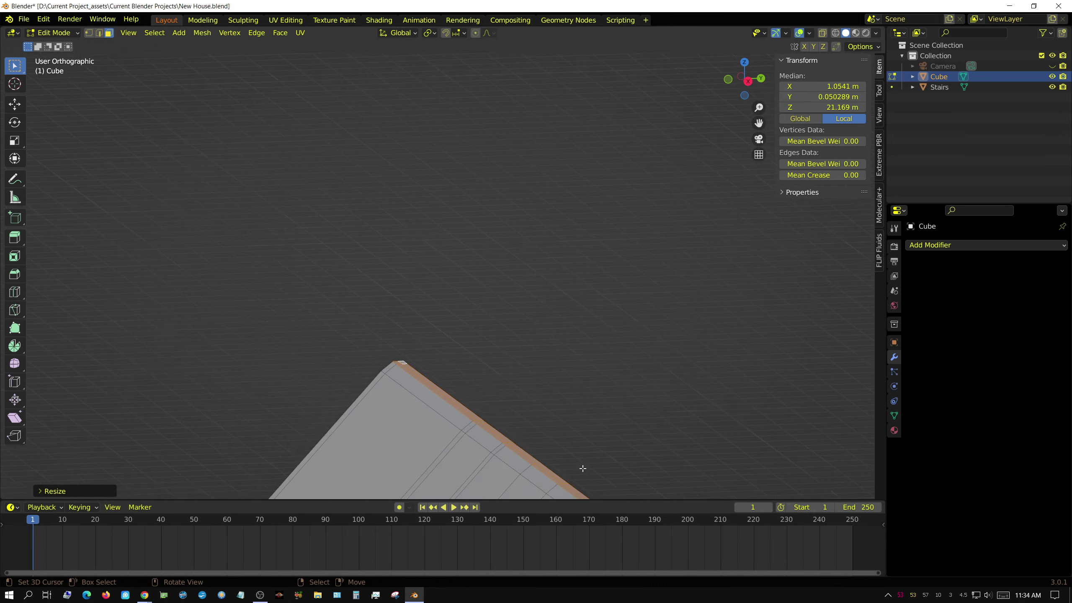
middle_drag(680, 383, 545, 321)
key(x)
click(549, 362)
Lift the roof ridge straight up about 0.12 m
click(472, 222)
scroll(432, 113, up, 3)
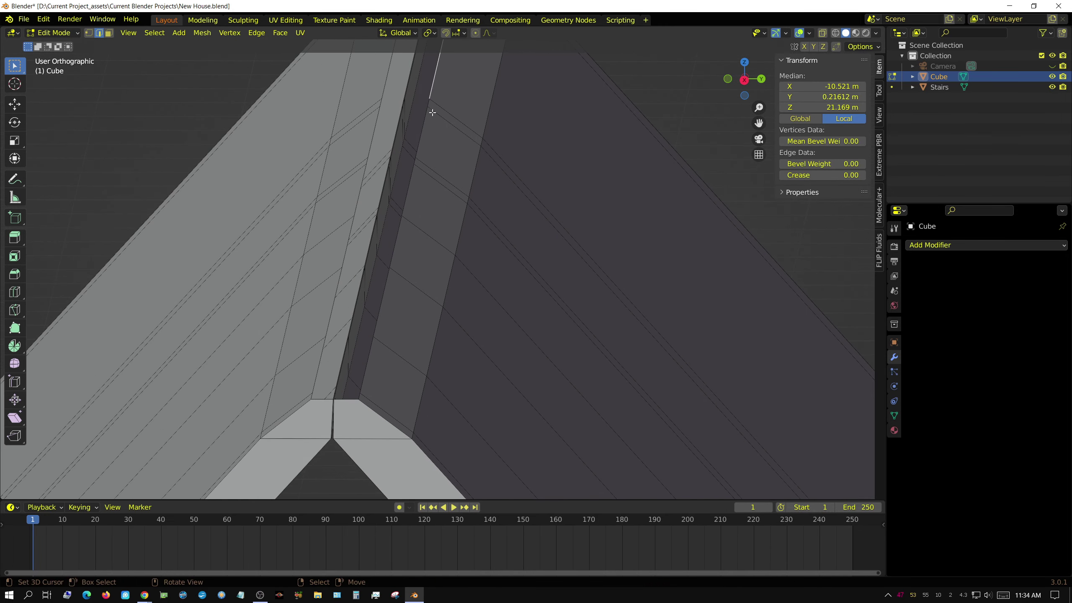
scroll(429, 120, down, 5)
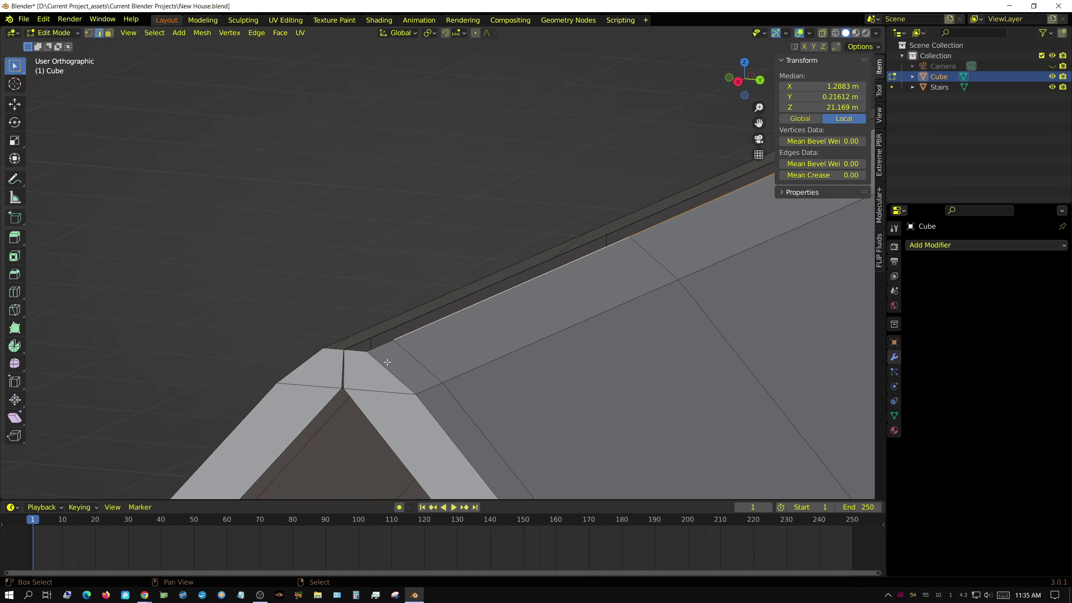
mouse_move(597, 268)
shift+middle_down()
mouse_move(461, 310)
mouse_move(290, 219)
shift+middle_up()
scroll(425, 282, up, 5)
key(KP_3)
key(g)
key(z)
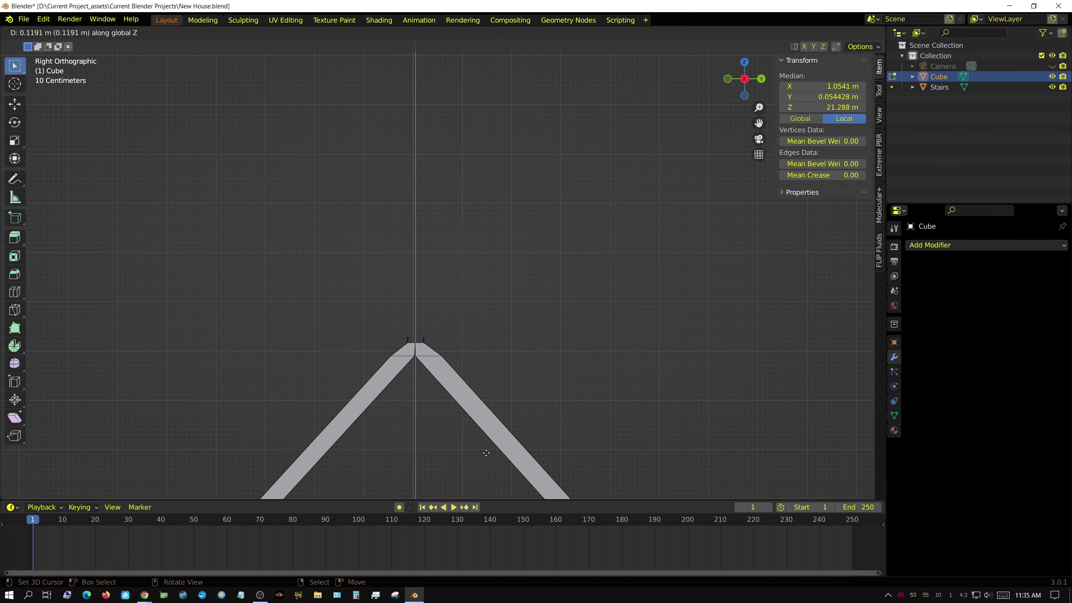
click(673, 407)
Select edges at the roof corner and inspect the roof apex
middle_drag(673, 407, 466, 379)
scroll(467, 378, up, 5)
scroll(393, 334, up, 2)
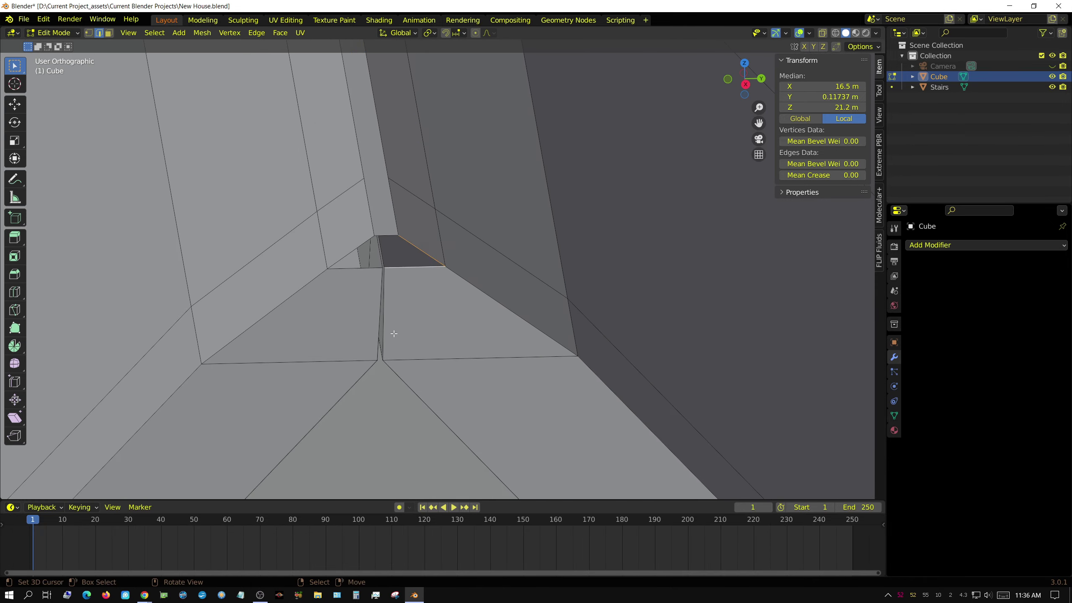
click(445, 256)
scroll(446, 255, down, 5)
middle_drag(446, 256, 395, 247)
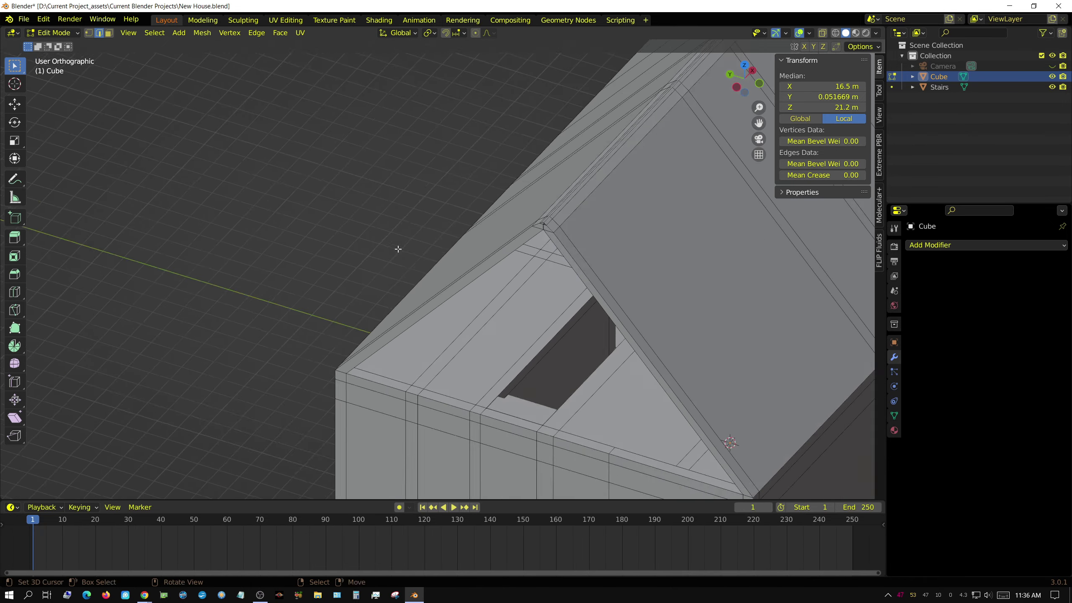
scroll(465, 369, up, 5)
scroll(465, 370, up, 3)
click(556, 356)
scroll(520, 137, down, 5)
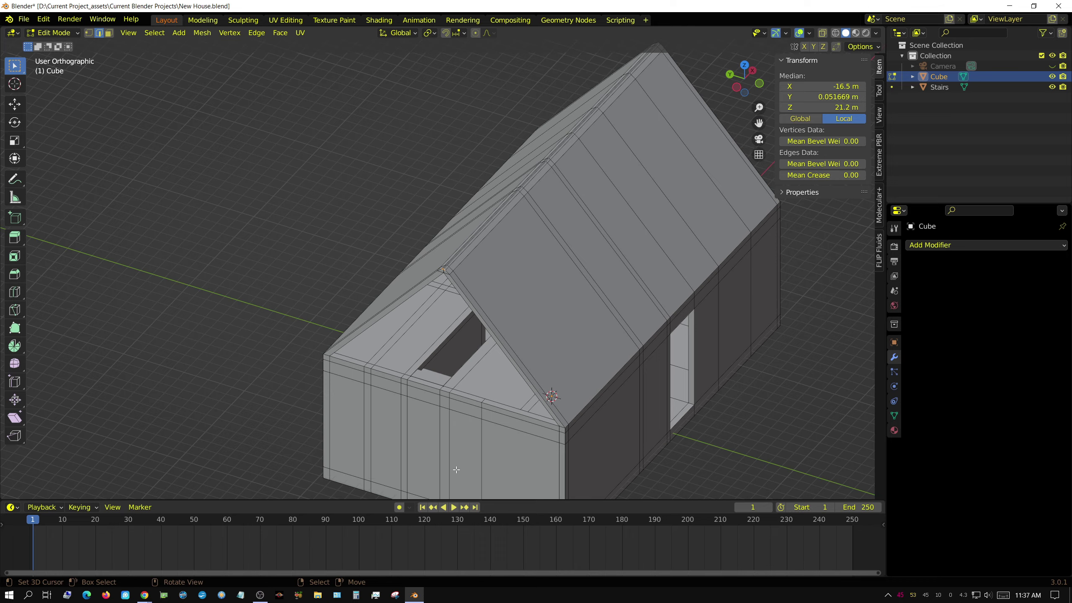
scroll(295, 106, up, 5)
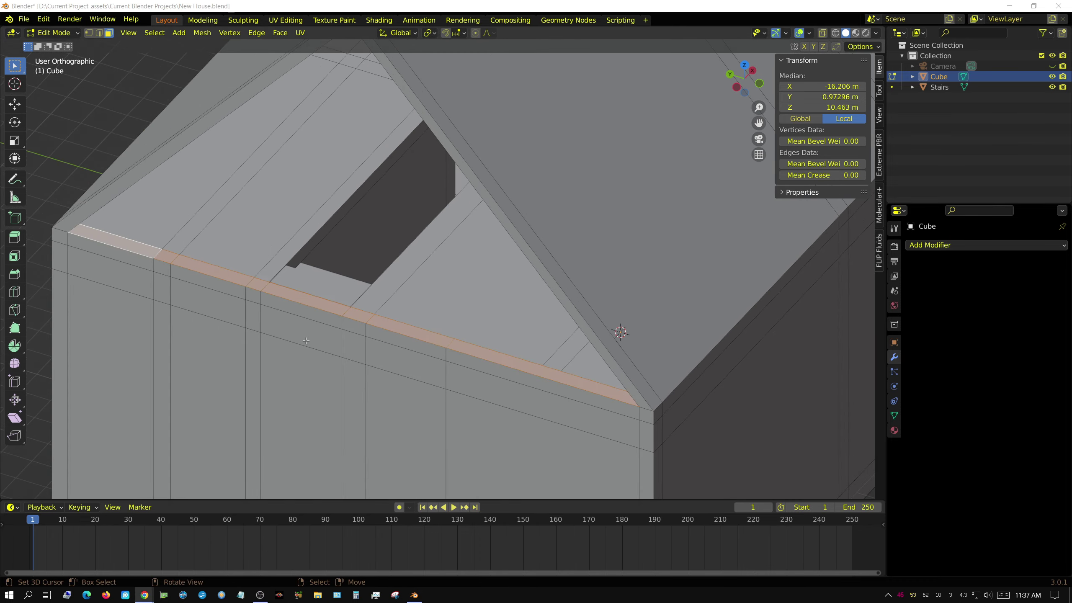
scroll(306, 340, down, 5)
middle_drag(306, 340, 440, 265)
scroll(440, 265, up, 5)
Select the apex edge and bridge the roof and wall edge loops with Ctrl+E
click(396, 93)
click(99, 32)
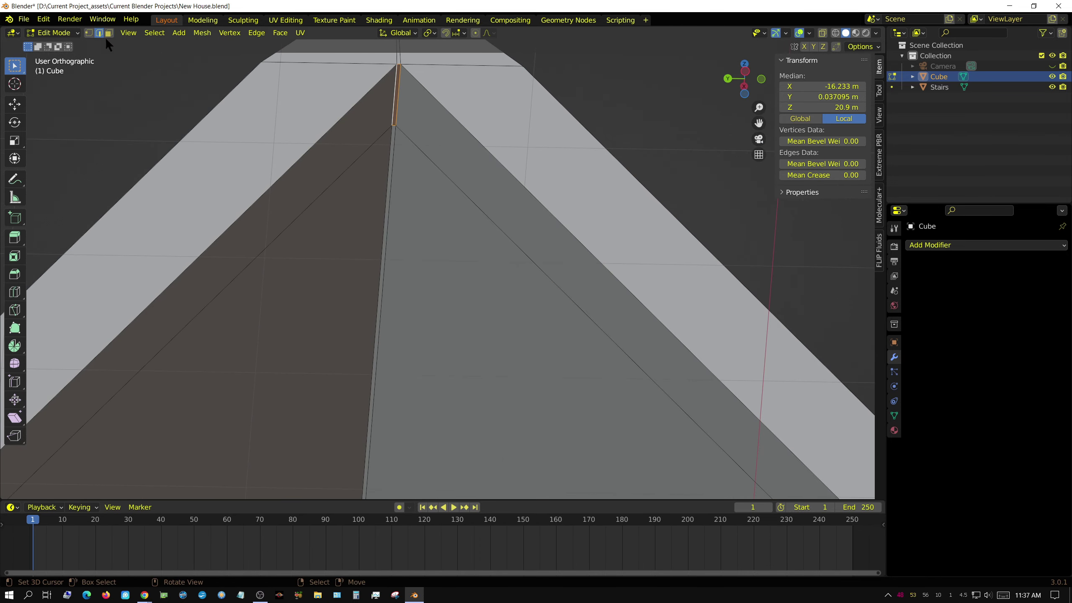
scroll(515, 441, down, 5)
alt+click(514, 440)
scroll(292, 457, up, 5)
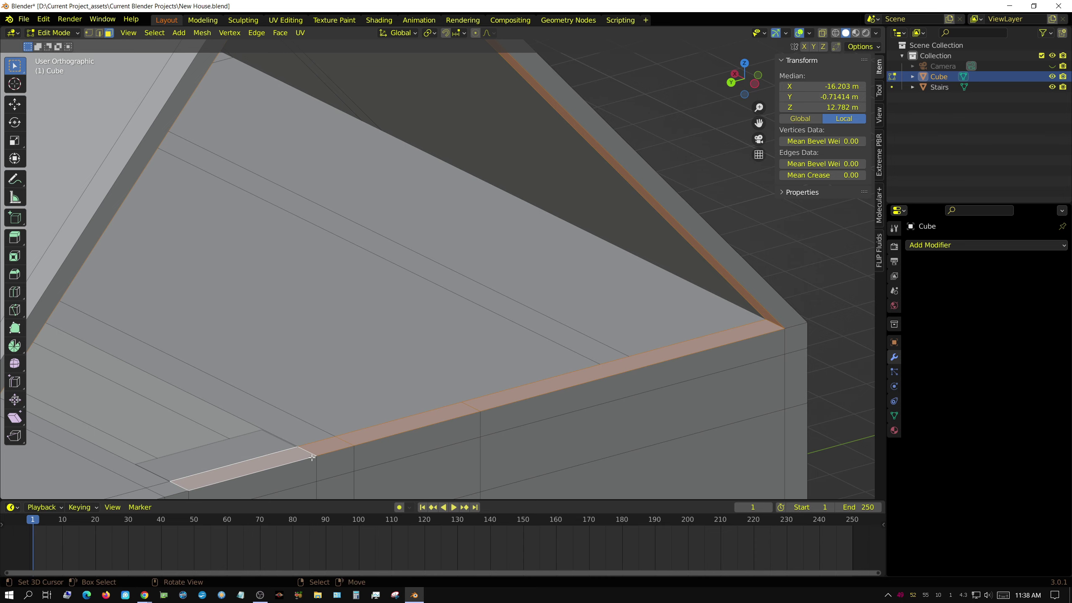
scroll(312, 458, down, 2)
middle_drag(312, 458, 267, 393)
key(ctrl+e)
click(267, 393)
Inspect the closed gable and roof edge from below the peak in edge mode
scroll(396, 386, up, 1)
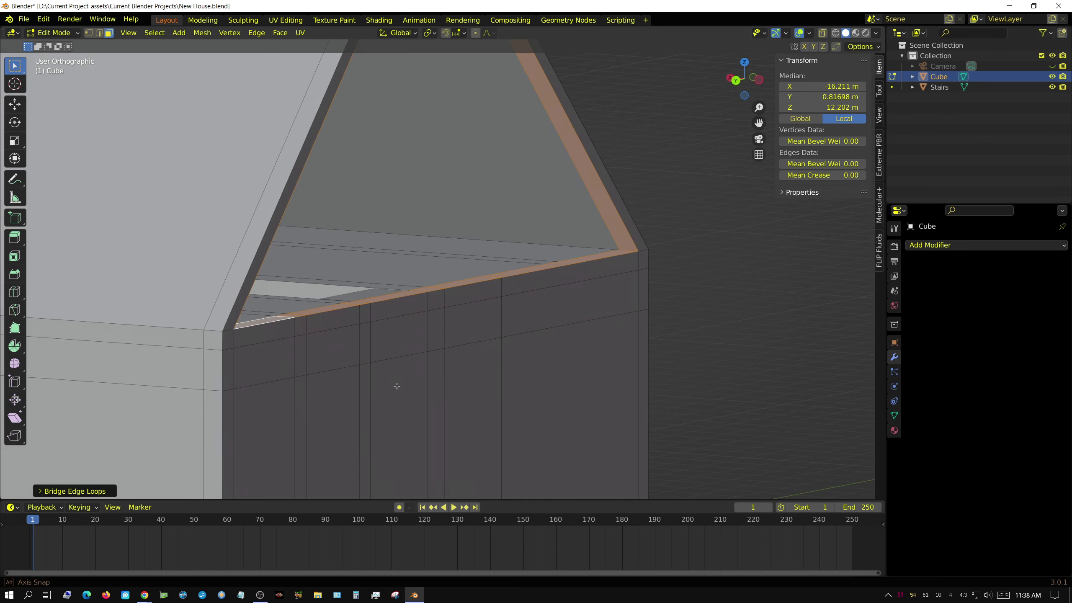
middle_drag(397, 386, 260, 305)
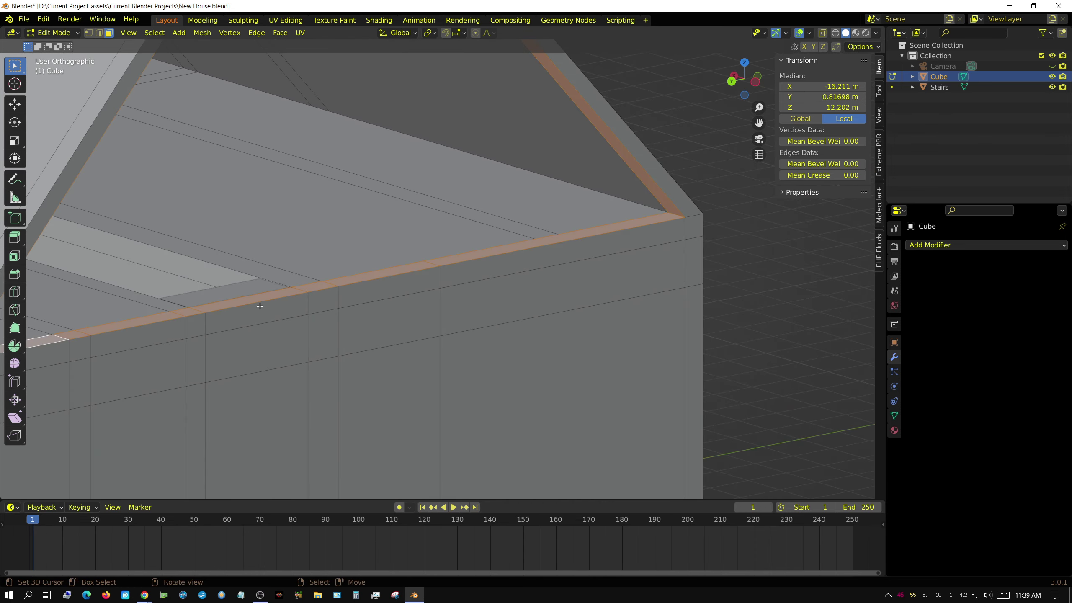
mouse_move(658, 210)
middle_down()
mouse_move(347, 79)
mouse_move(399, 383)
mouse_move(373, 143)
middle_up()
key(2)
middle_drag(108, 42, 705, 376)
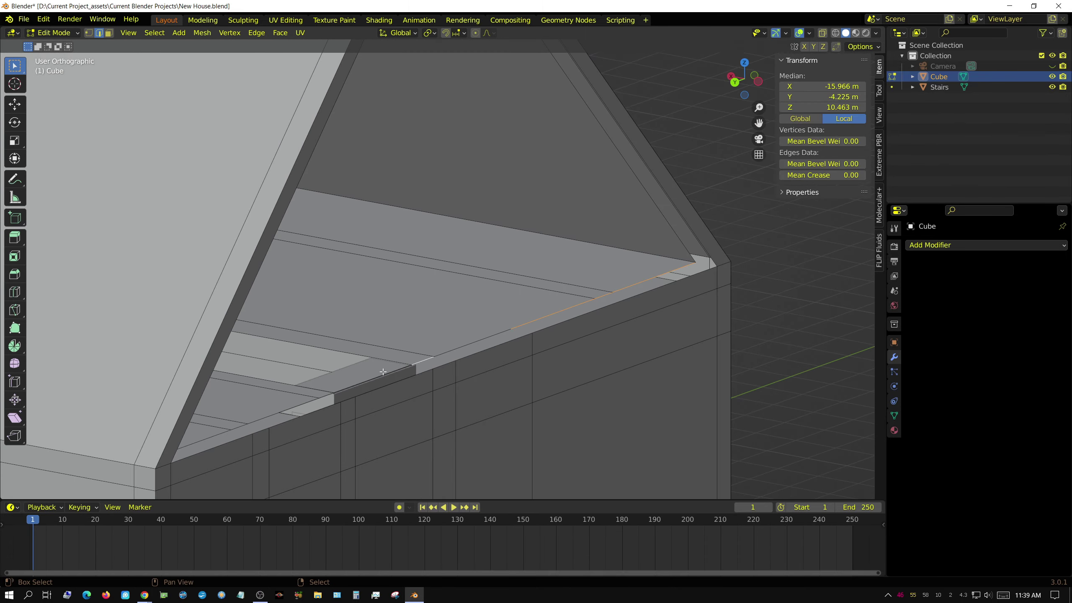
mouse_move(233, 418)
middle_down()
mouse_move(155, 227)
mouse_move(595, 306)
mouse_move(438, 370)
mouse_move(459, 458)
mouse_move(479, 330)
middle_up()
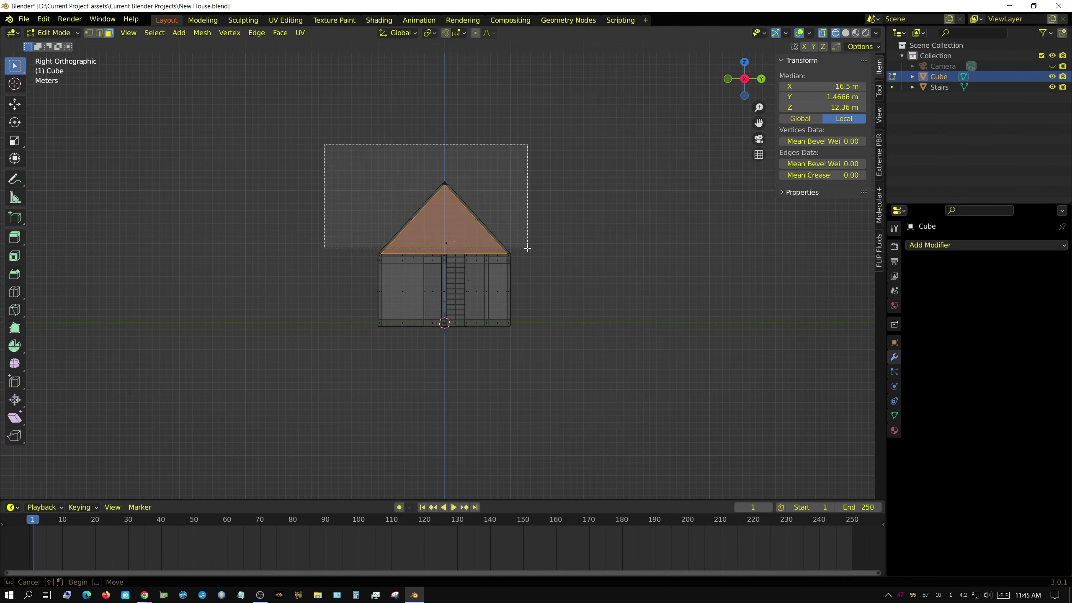
Hide the roof faces to see into the gable space
drag(324, 144, 528, 248)
key(h)
mouse_move(527, 249)
middle_down()
mouse_move(608, 244)
mouse_move(527, 188)
middle_up()
scroll(544, 378, up, 3)
In X-ray side view, extrude upper-floor wall strips up into beams
shift+click(429, 338)
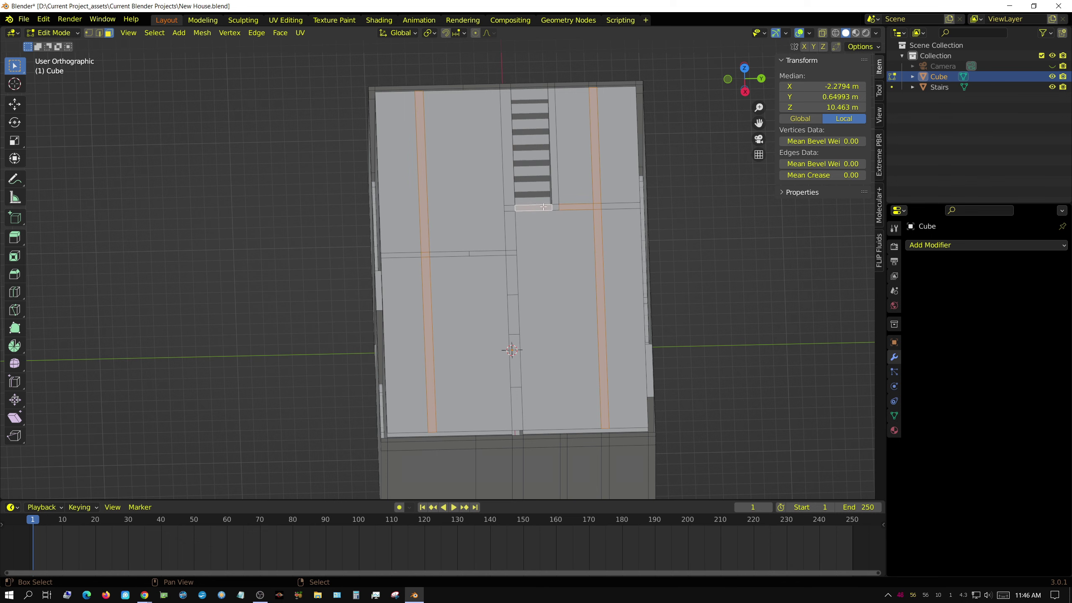
middle_drag(545, 246, 647, 152)
key(KP_3)
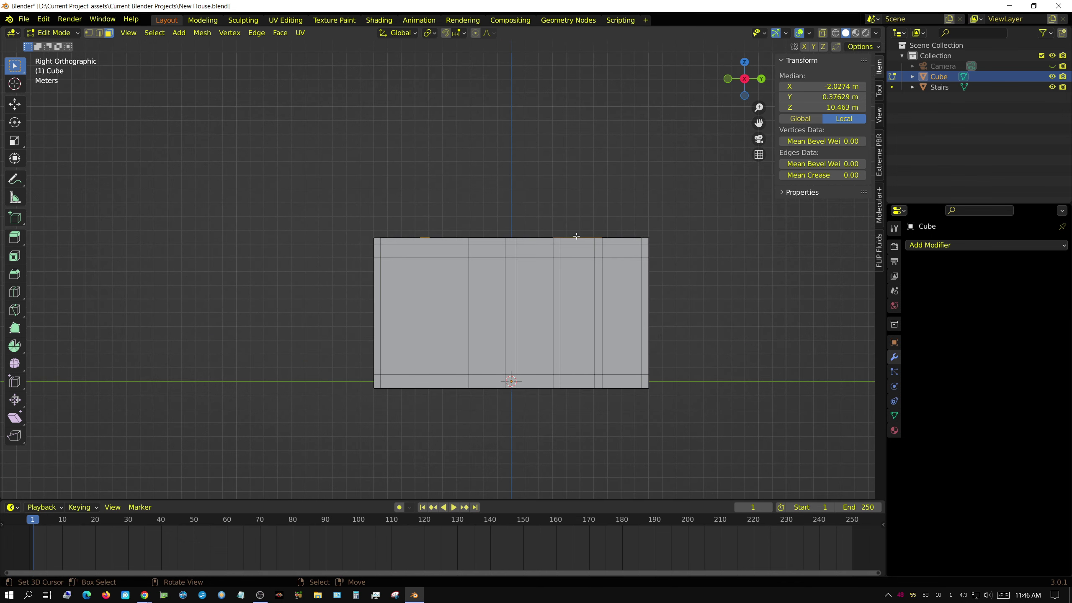
key(alt+z)
key(c)
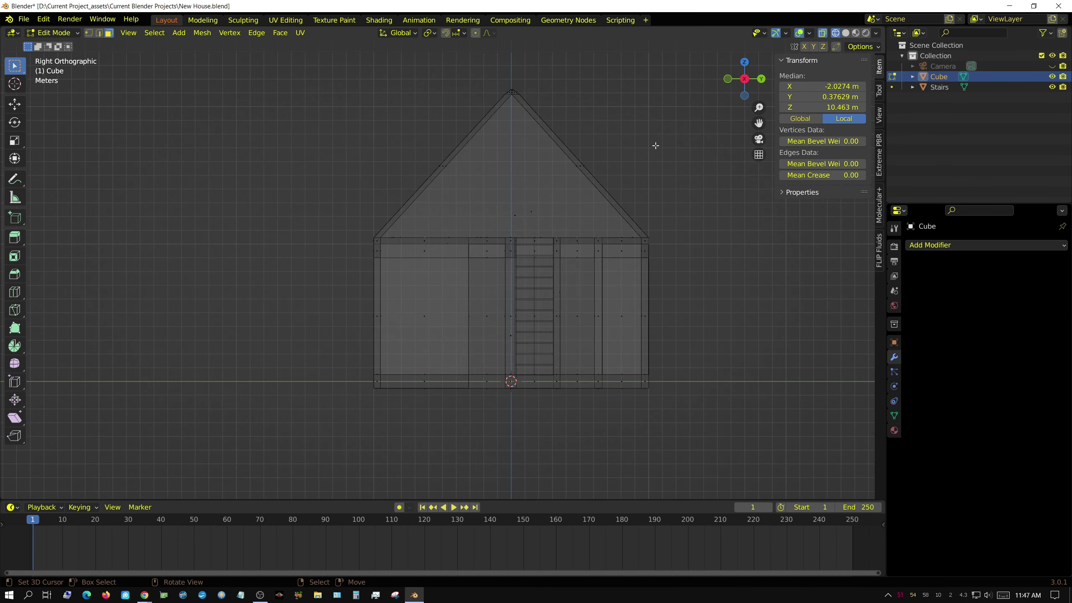
click(697, 158)
middle_drag(697, 158, 704, 245)
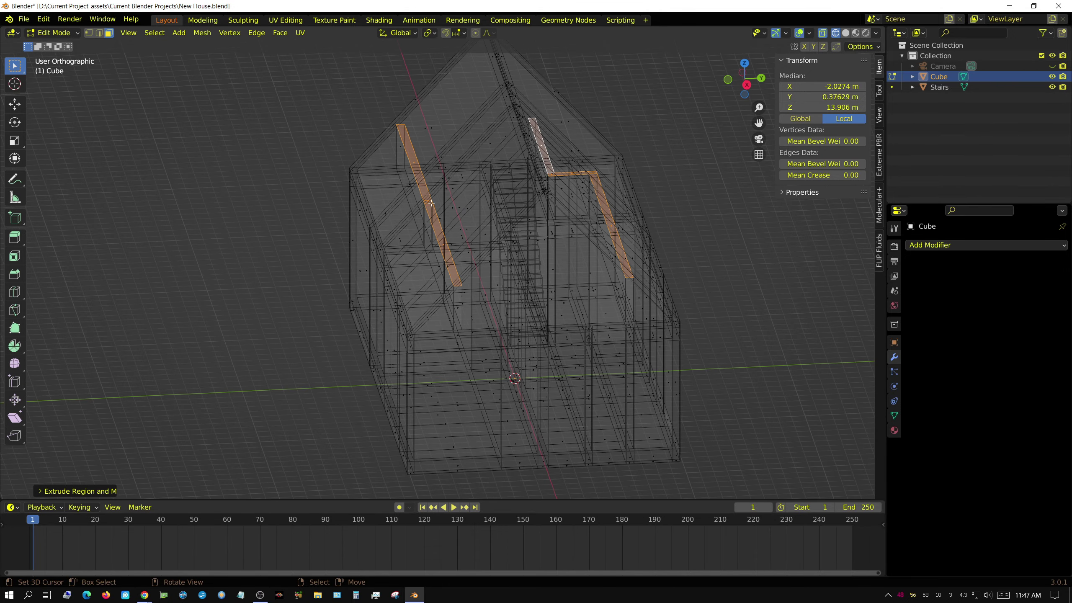
scroll(704, 245, up, 4)
Rotate a beam's top to follow the roof slope
key(KP_3)
key(r)
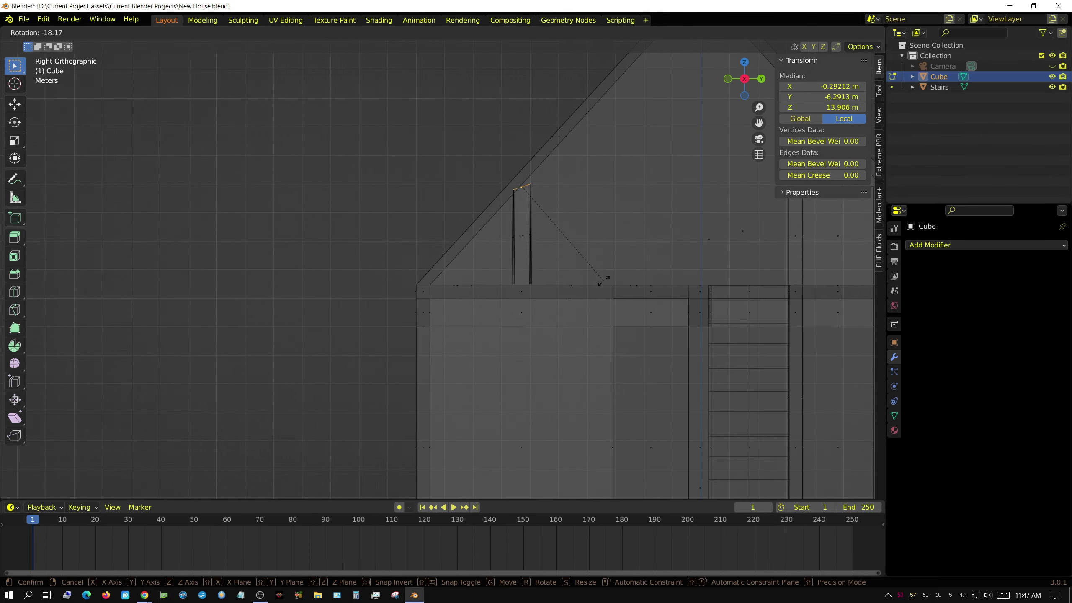
click(604, 201)
scroll(604, 201, down, 4)
mouse_move(726, 283)
middle_down()
mouse_move(603, 320)
mouse_move(809, 309)
middle_up()
Move the tilted beam into place under the roof
key(KP_3)
key(g)
click(599, 337)
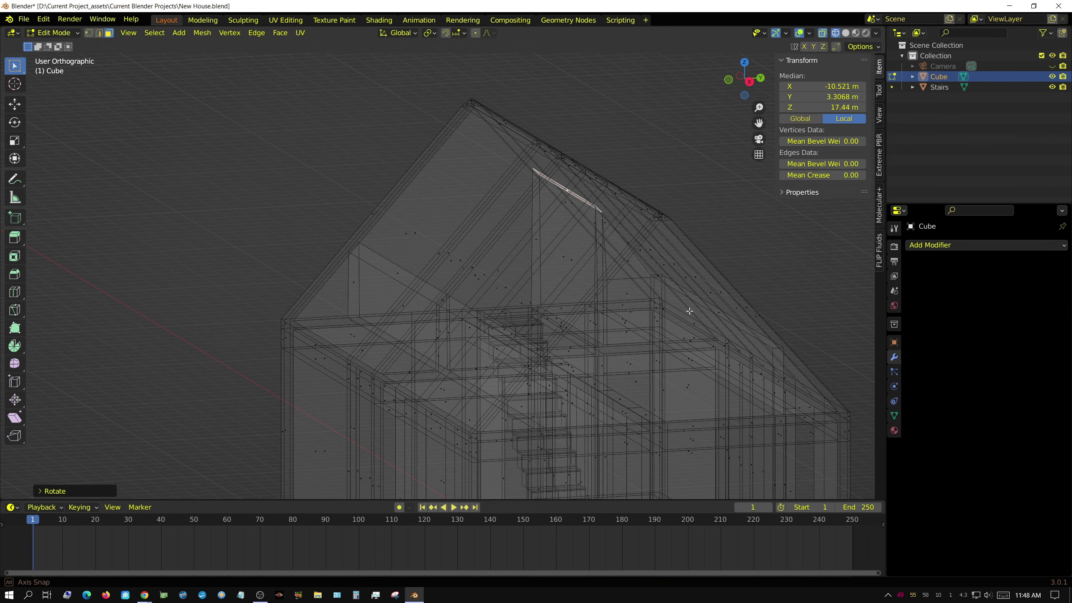
key(KP_3)
click(577, 333)
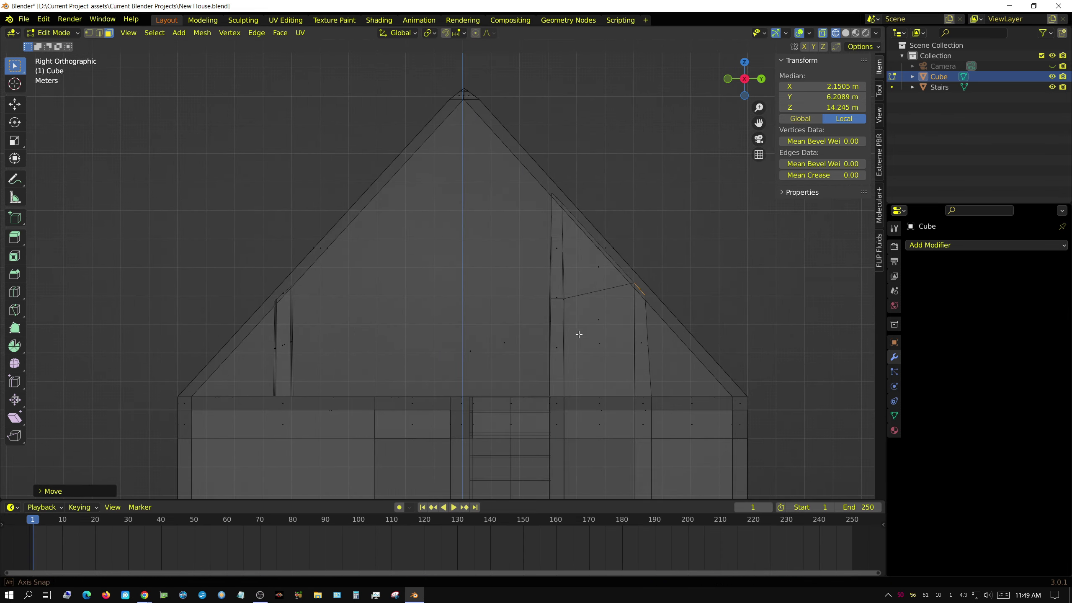
Check the beams from an angle, then view through the scene camera
scroll(576, 333, up, 4)
middle_drag(576, 333, 880, 194)
key(KP_0)
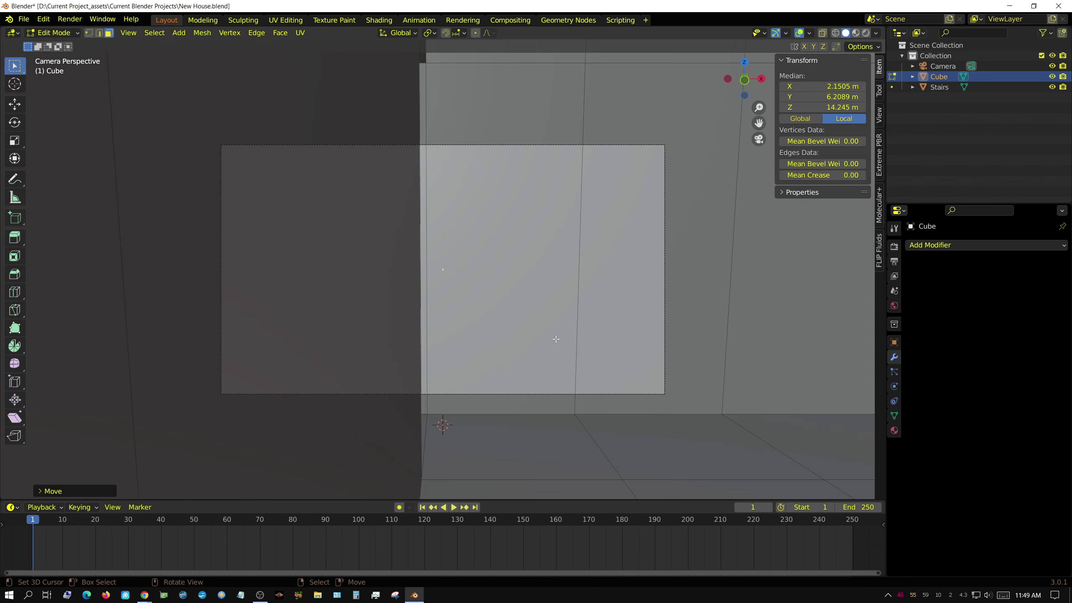
Start fly navigation through the house interior
scroll(556, 339, up, 2)
scroll(556, 340, up, 2)
key(shift+grave)
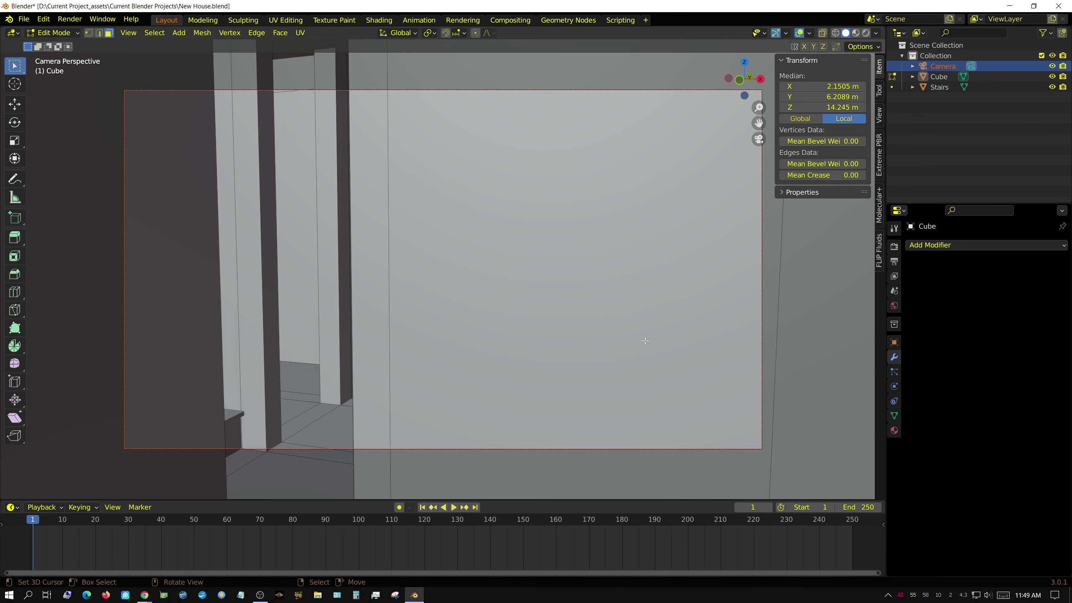
Give the Camera an 18 mm lens focal length
key(Tab)
click(943, 66)
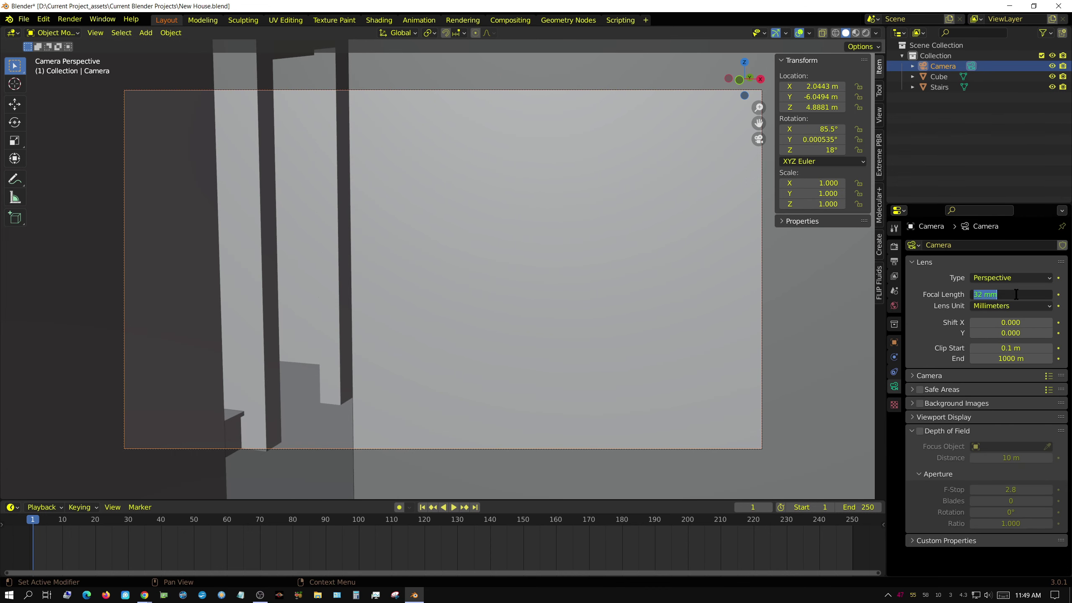
text(18)
key(Return)
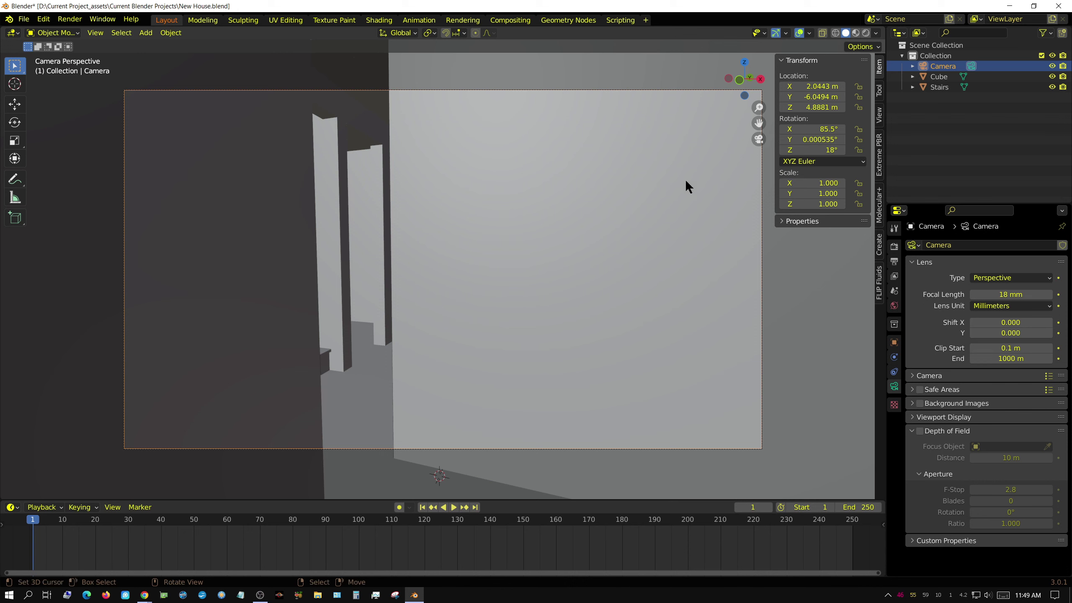
Return to editing the Cube and fly the camera forward toward the stairs
click(417, 318)
key(Tab)
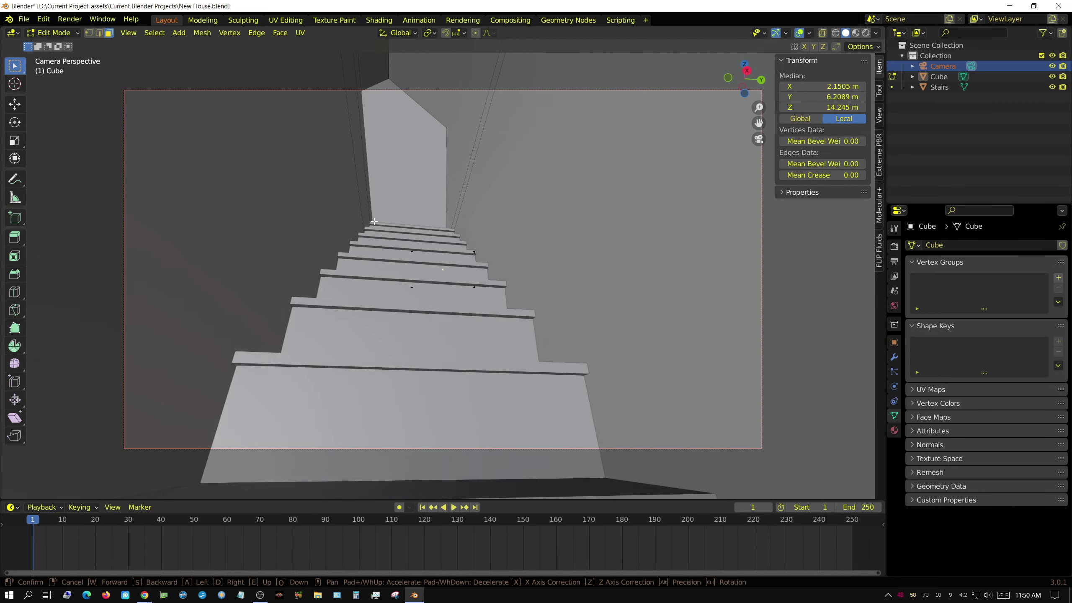
key(w)
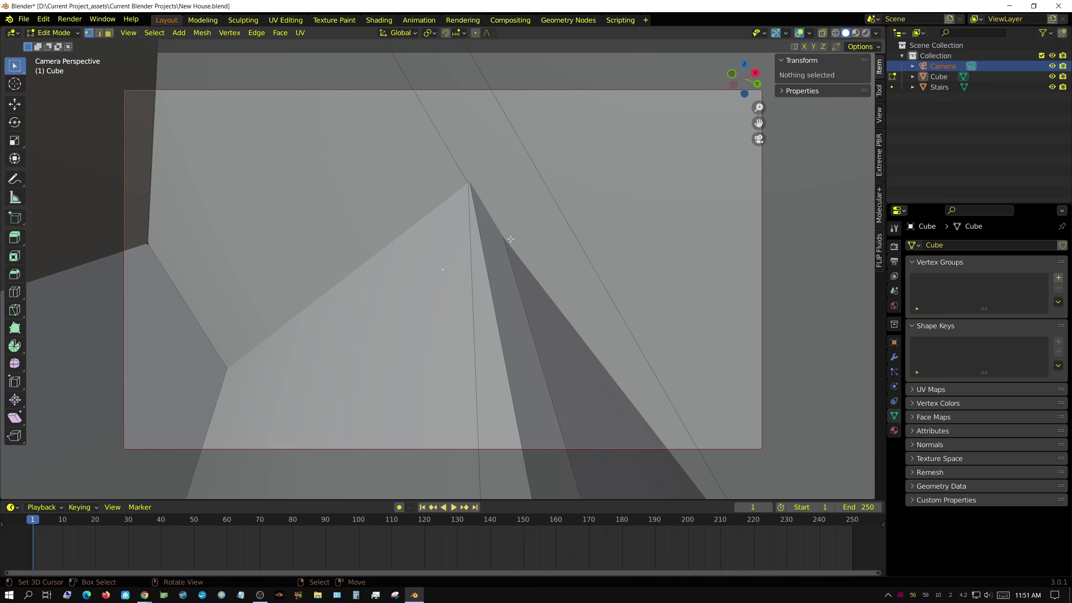
Keep the camera position and set up wireframe vertex selection at the house front
click(496, 269)
key(shift+z)
key(1)
middle_drag(522, 323, 603, 297)
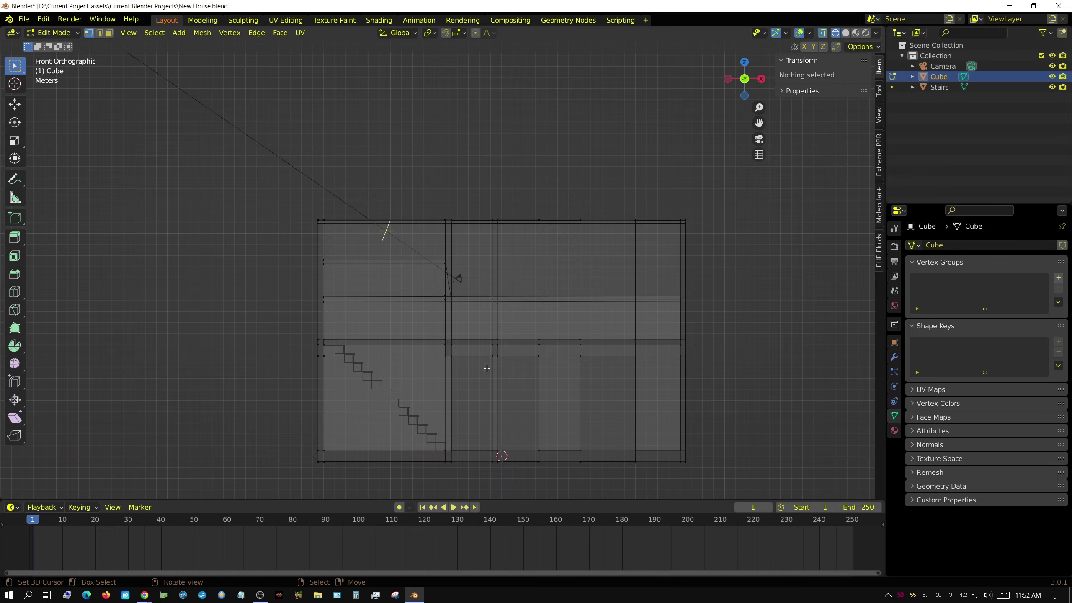
key(shift+z)
middle_drag(276, 224, 422, 296)
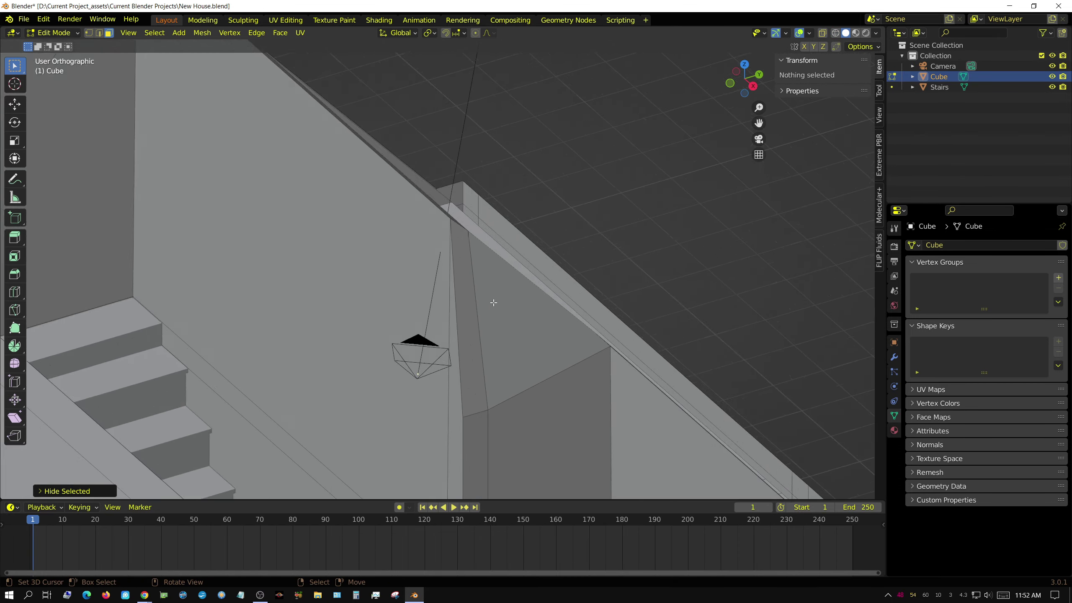
Lower the beam's top edge vertically along Z
click(556, 427)
key(1)
key(g)
key(z)
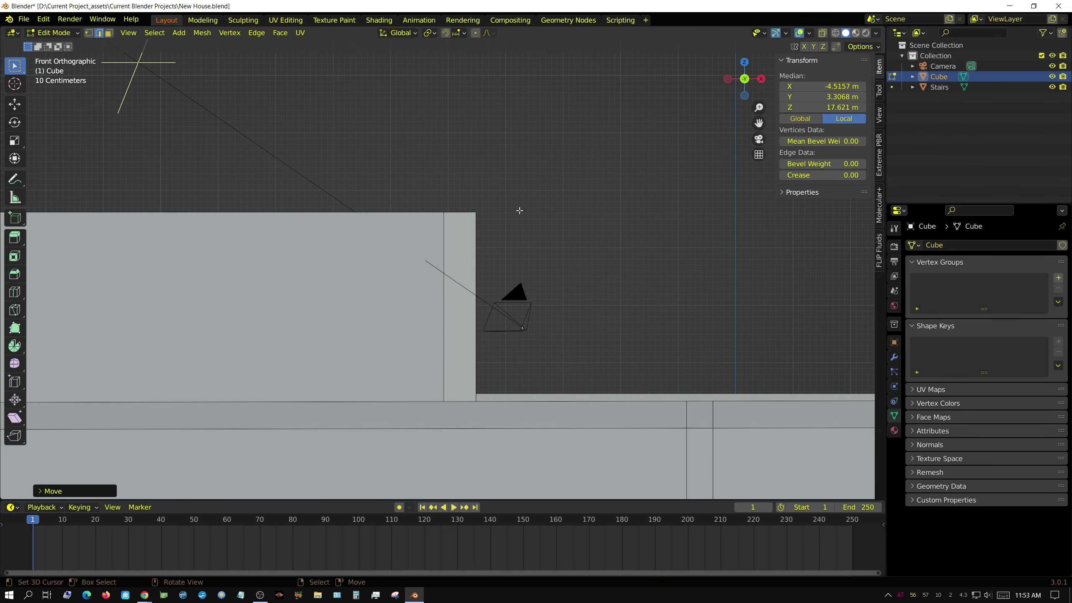
middle_drag(520, 210, 549, 257)
key(1)
Drop the beam vertex along Z so the wall top sits 0.40 m lower
key(3)
key(shift+z)
key(g)
key(z)
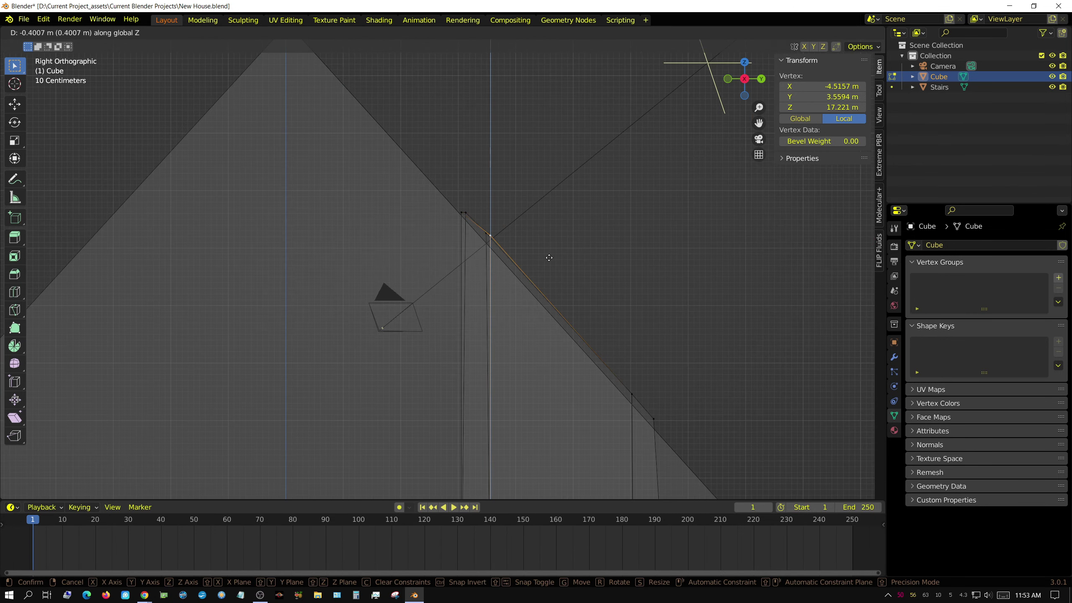
click(549, 258)
Reveal the hidden roof and view through the scene camera
key(shift+z)
key(alt+h)
key(0)
scroll(450, 281, down, 2)
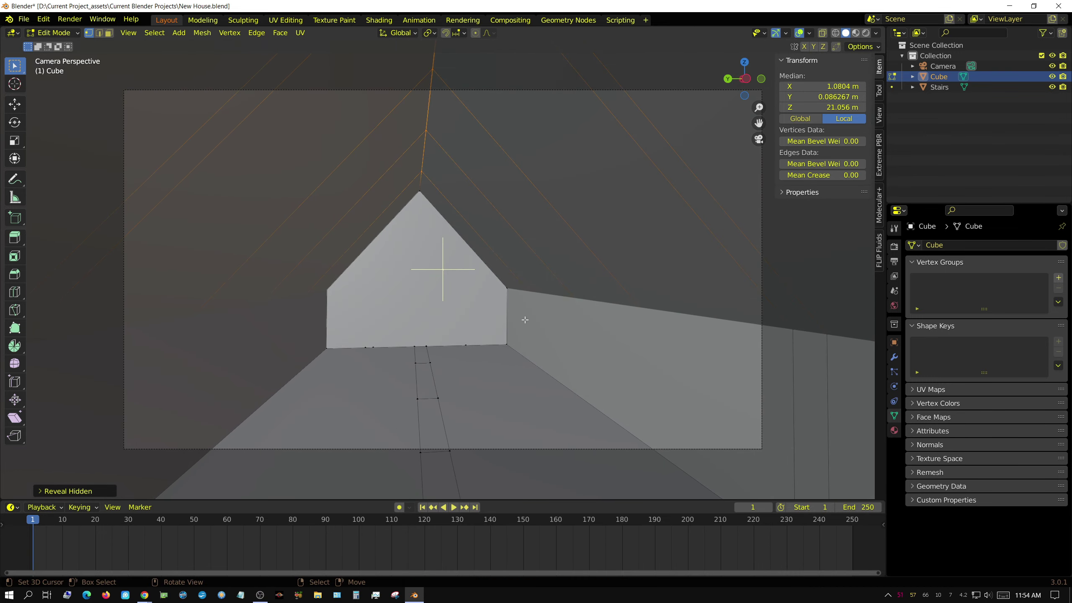
In side view, scale the face under the peak along Y across the house
key(KP_3)
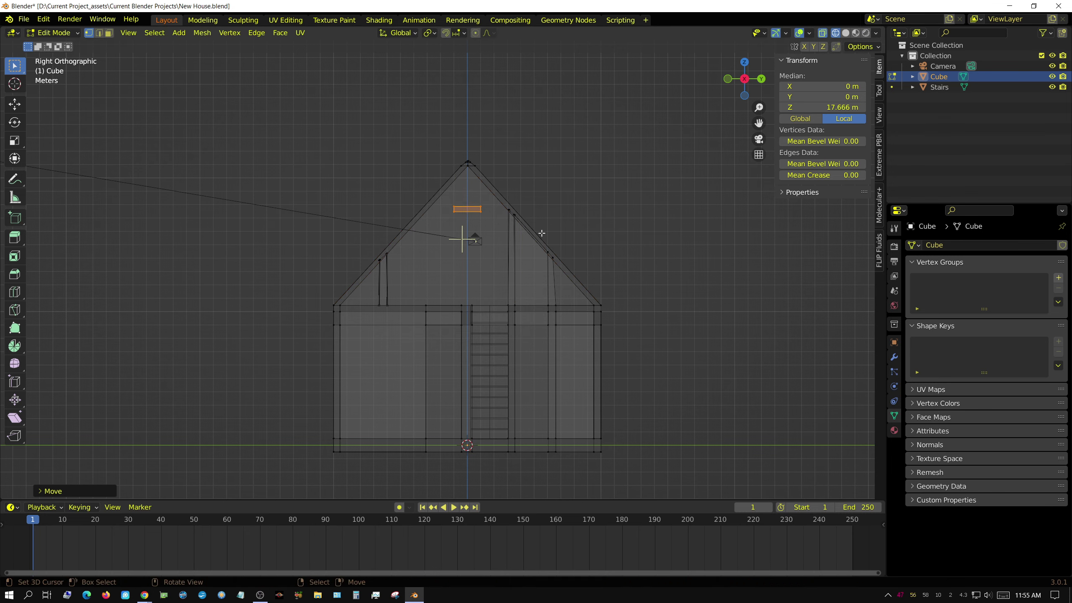
scroll(541, 233, up, 3)
key(s)
key(y)
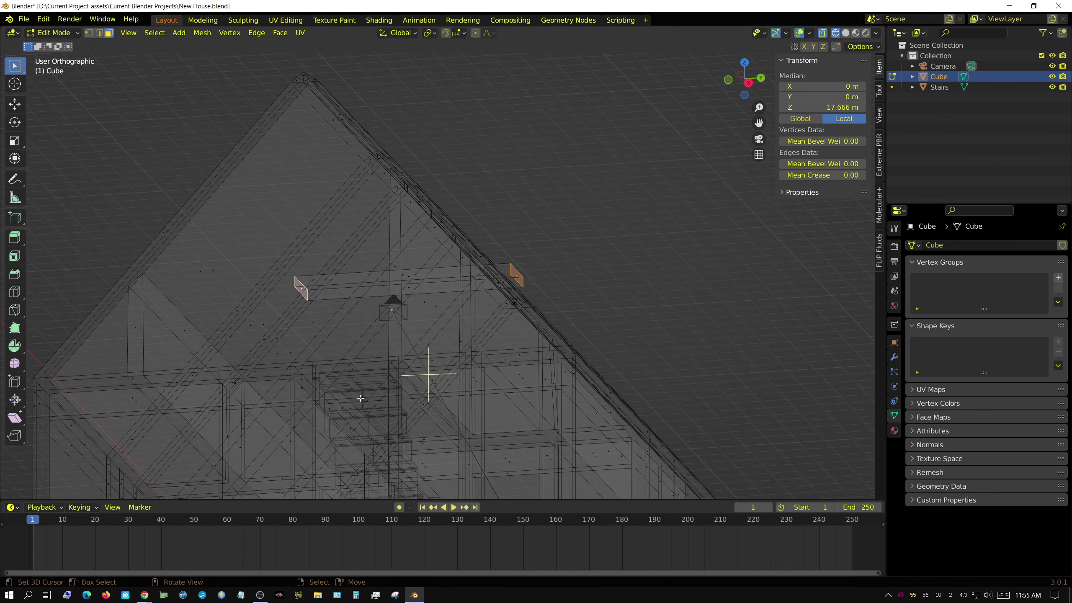
key(r)
key(Escape)
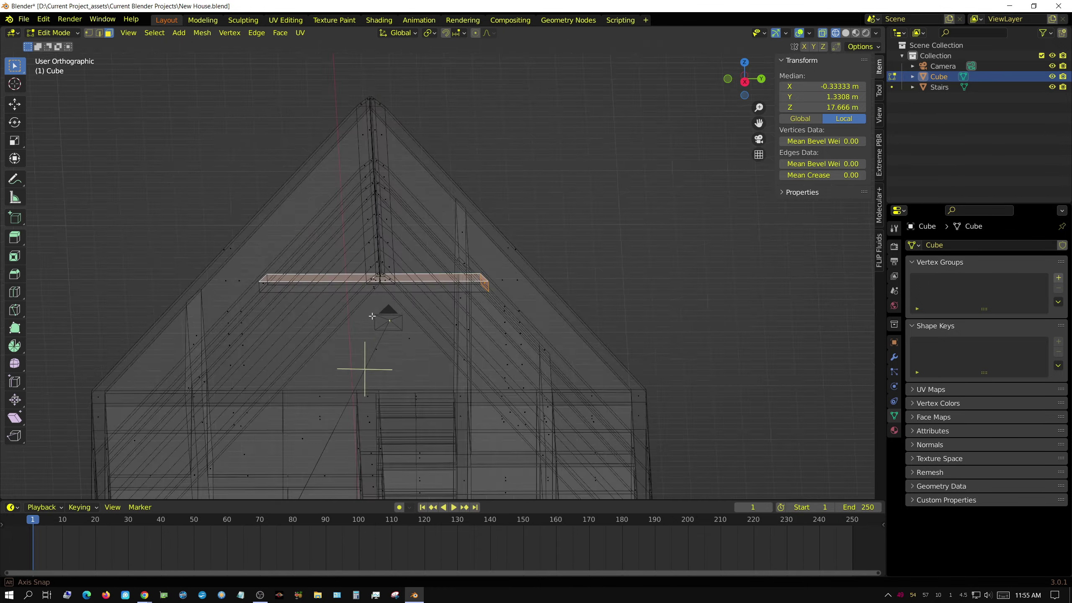
In top view, stretch the ceiling face lengthwise, then view through the camera
middle_drag(359, 359, 498, 390)
key(KP_7)
scroll(475, 336, down, 6)
key(s)
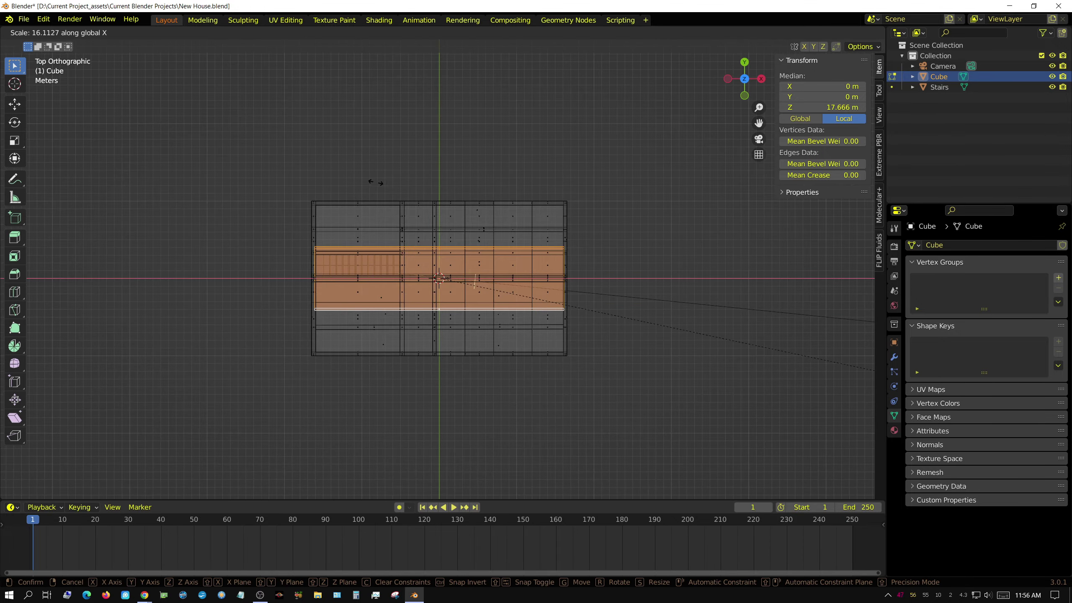
click(375, 183)
key(KP_1)
middle_drag(465, 254, 591, 169)
key(KP_0)
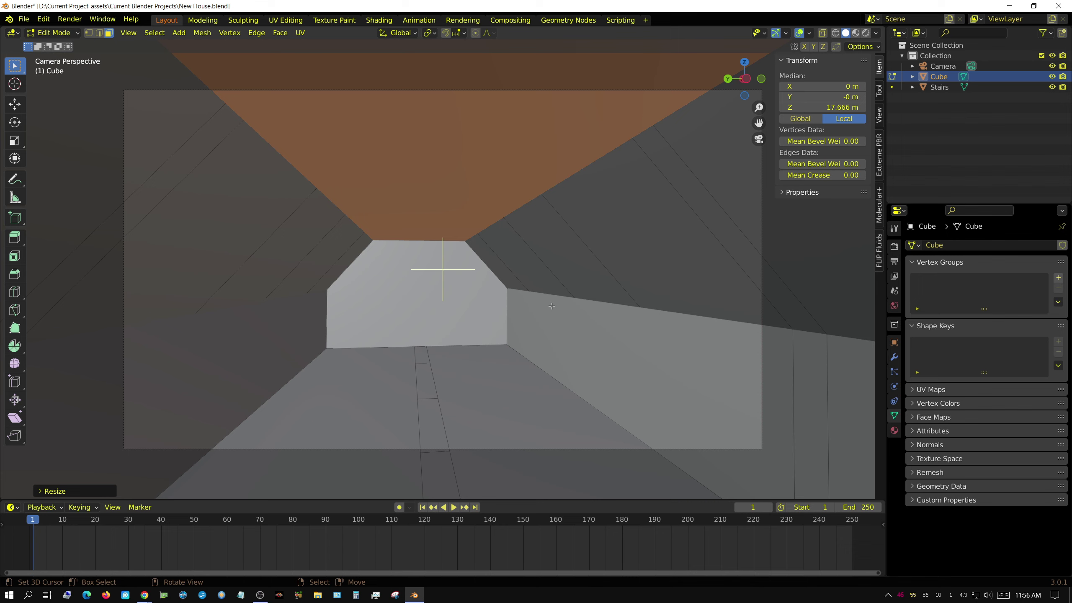
Walk the camera past the stairs, wall corners and corridor to inspect the rooms
key(w)
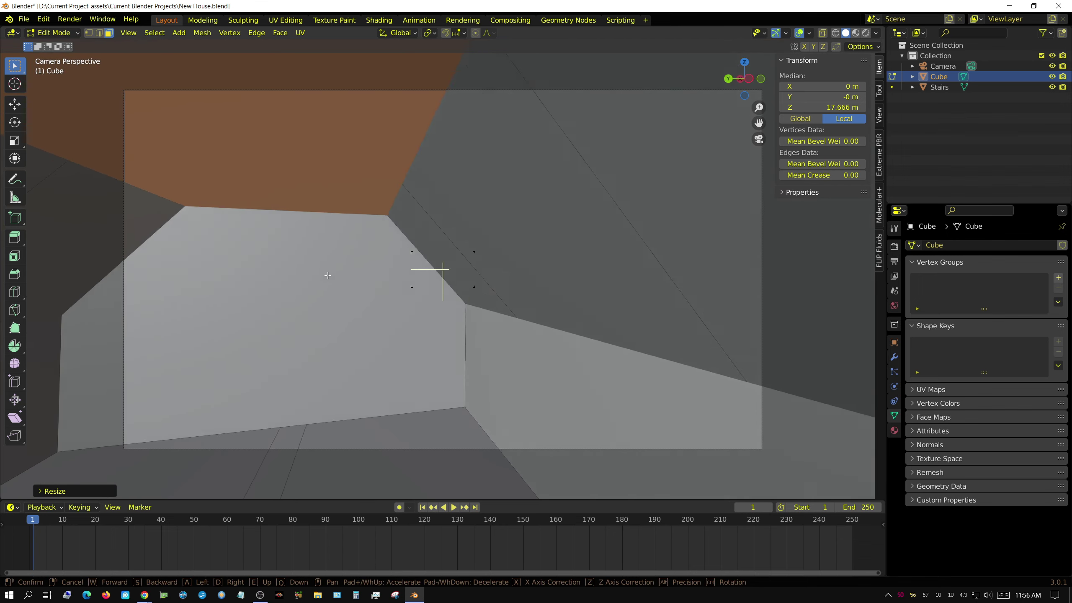
key(w)
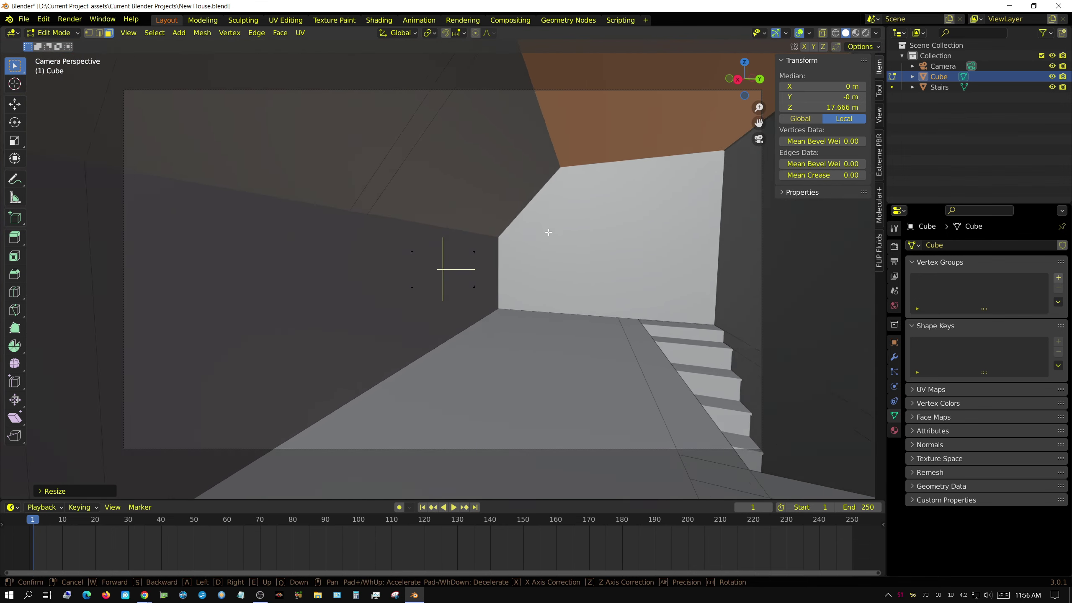
key(w)
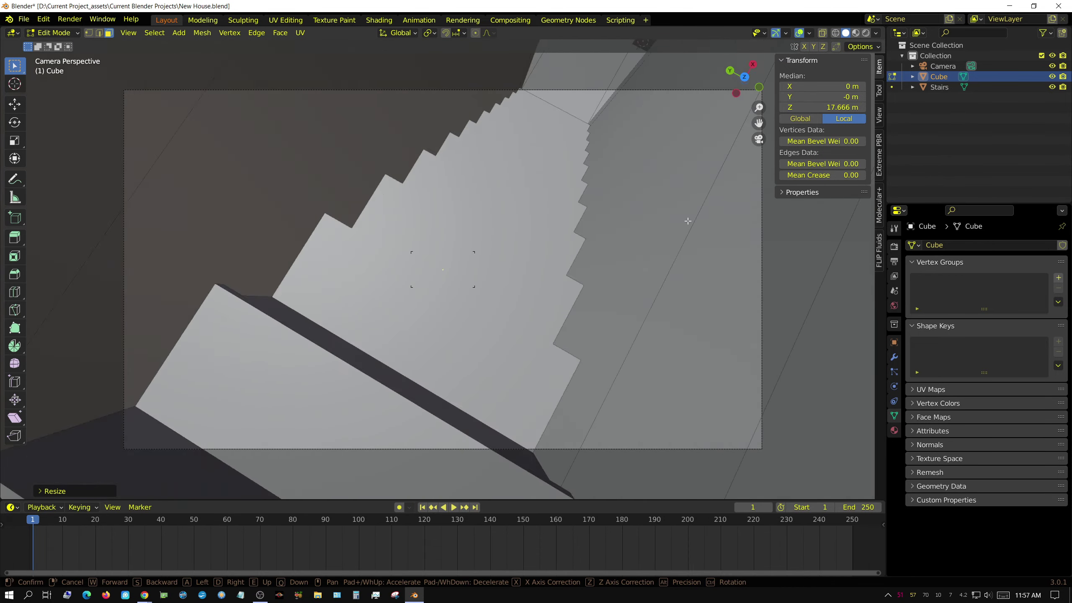
key(w)
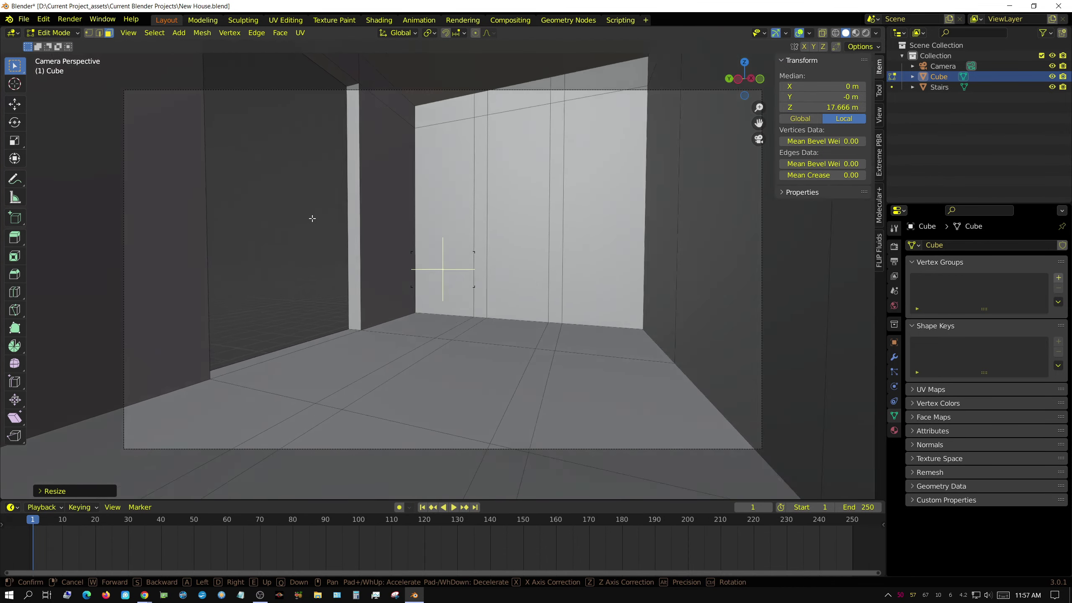
key(w)
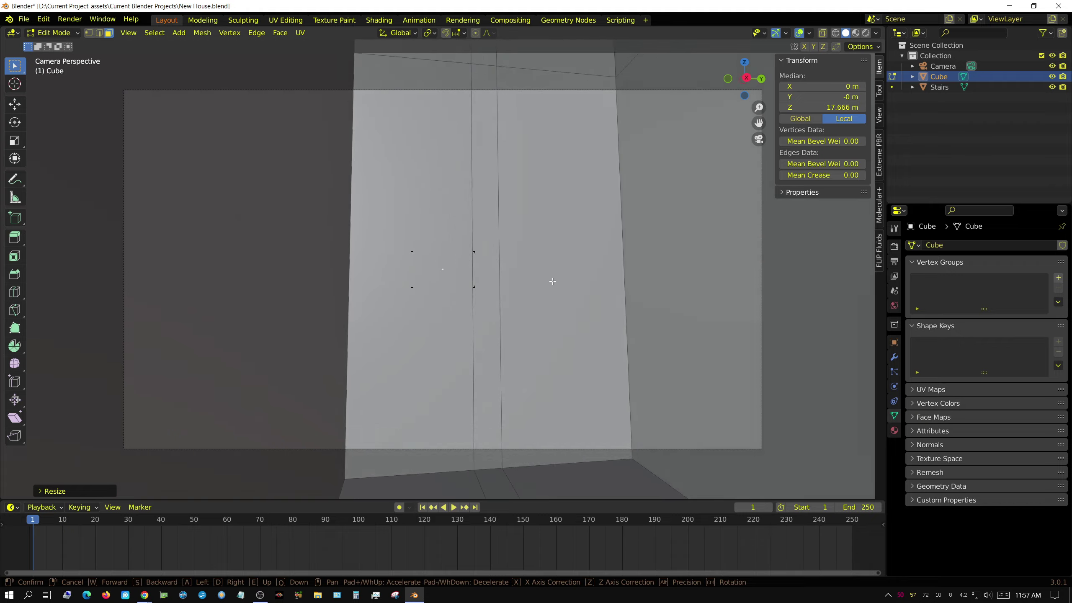
key(w)
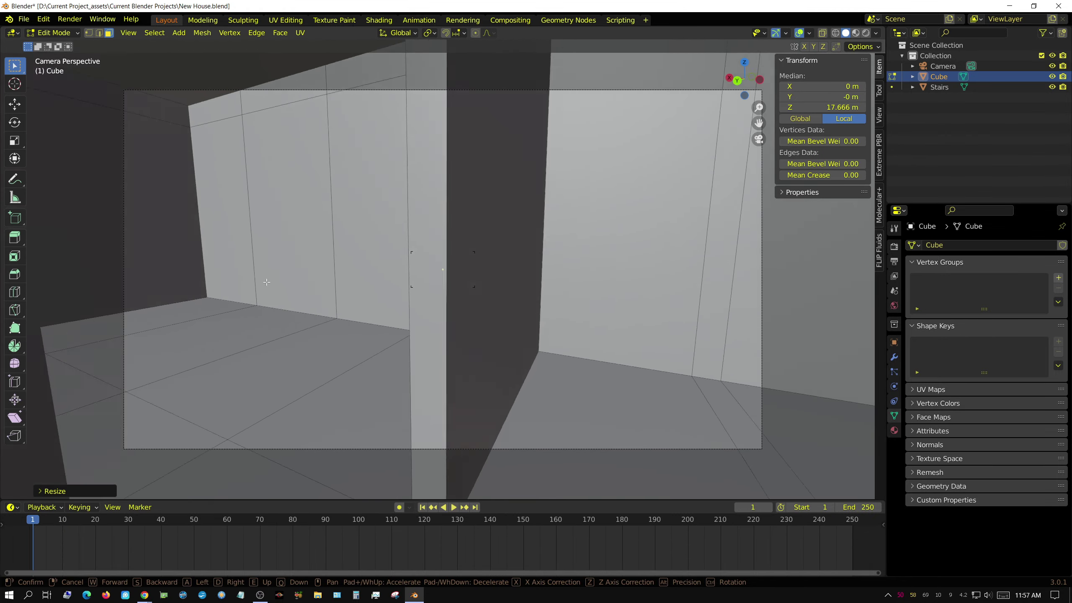